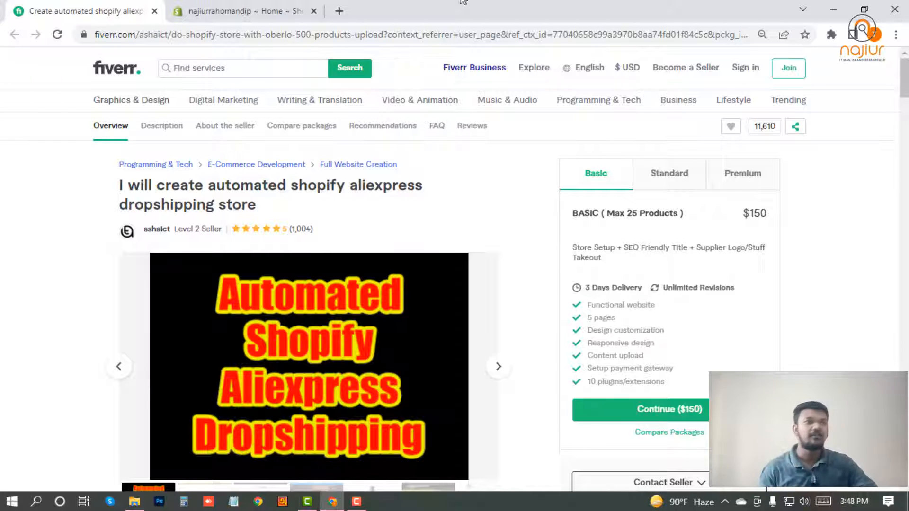
Switch from the Fiverr Shopify-store gig page to the Shopify store admin tab
left_click(302, 9)
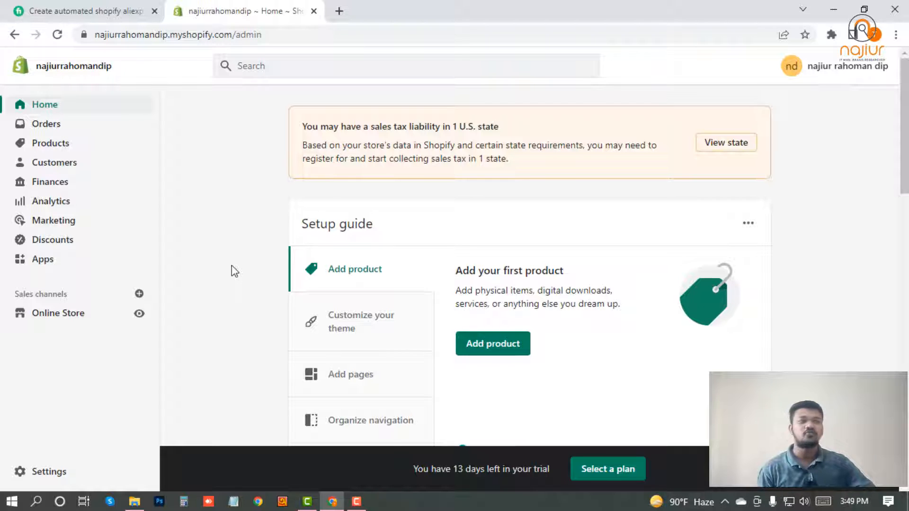
scroll(246, 245, "down", 2)
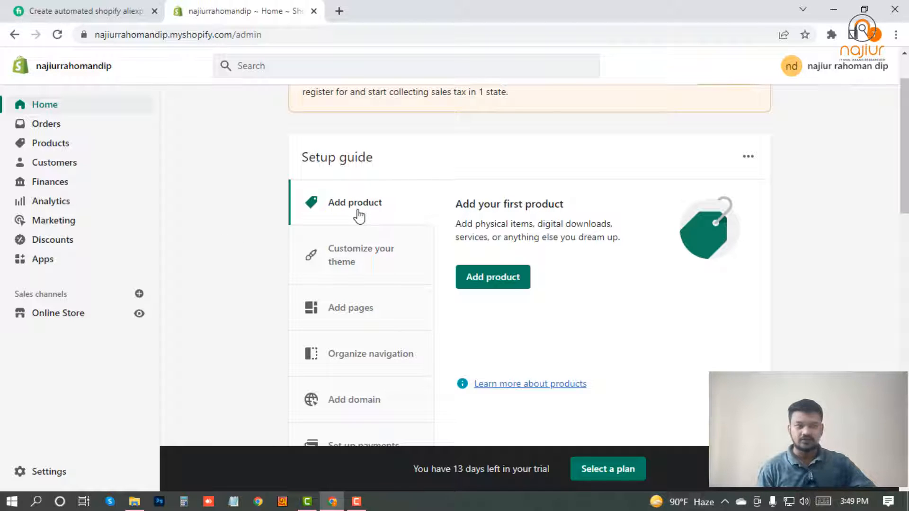
scroll(359, 261, "down", 2)
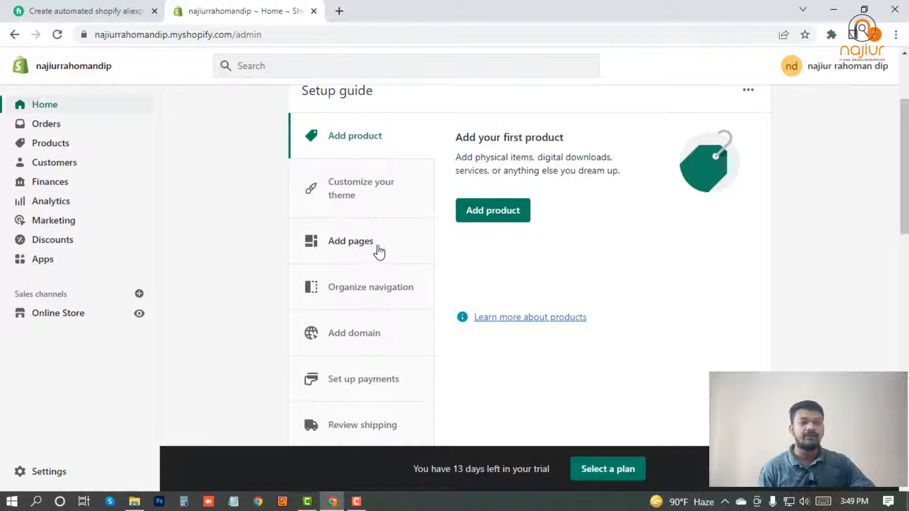
scroll(377, 296, "down", 2)
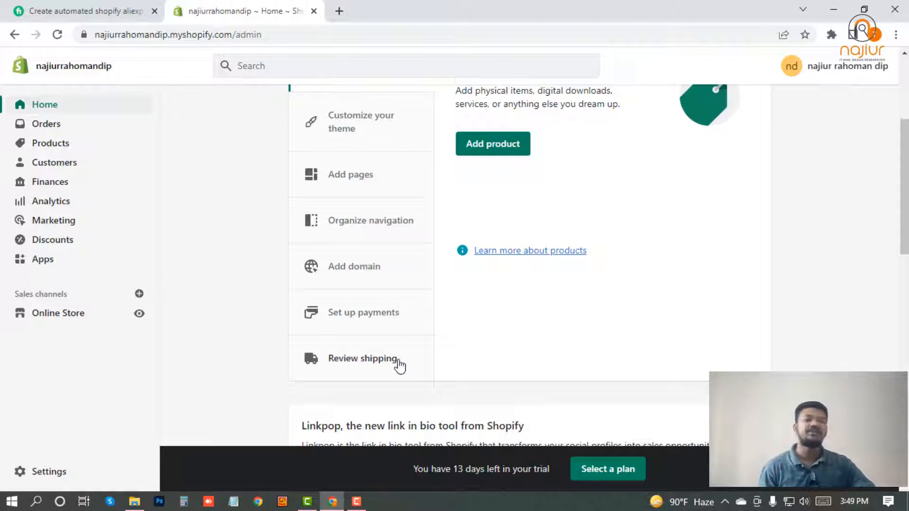
scroll(385, 364, "up", 3)
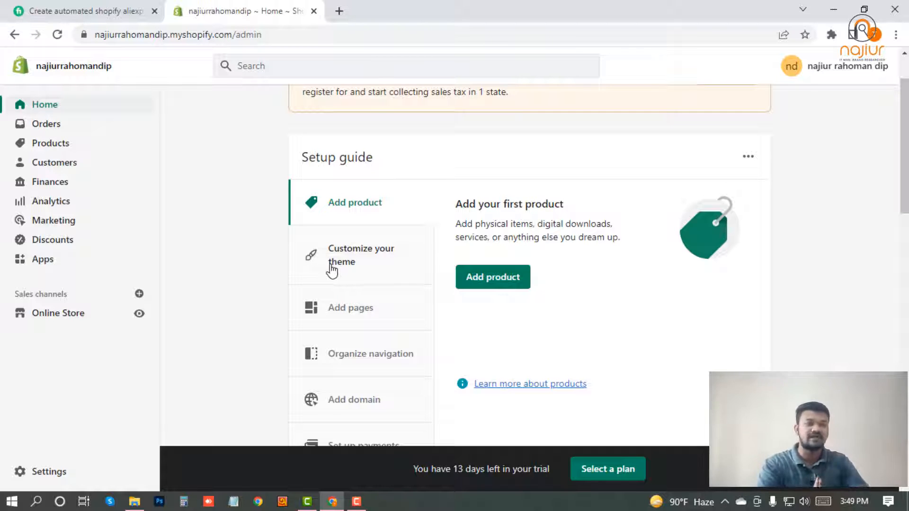
scroll(314, 274, "down", 2)
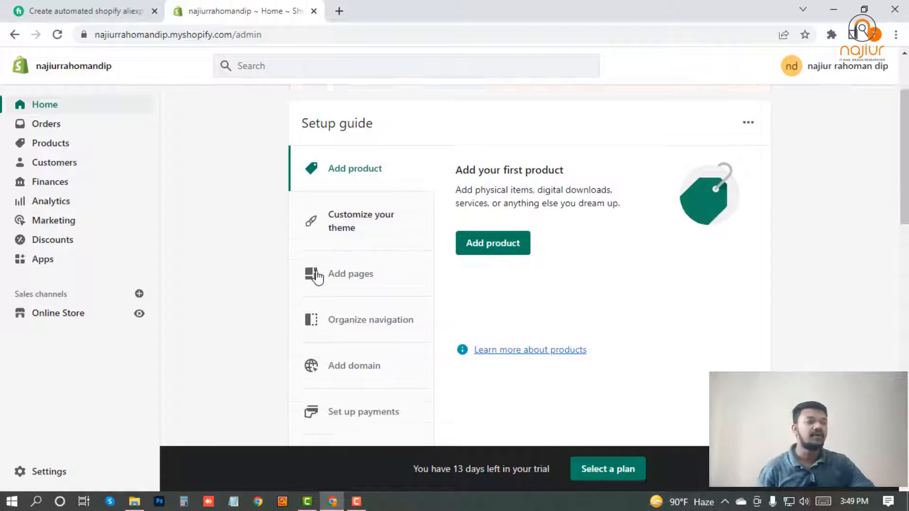
Open Settings on Store details and review the USD currency and Dhaka time zone
left_click(48, 471)
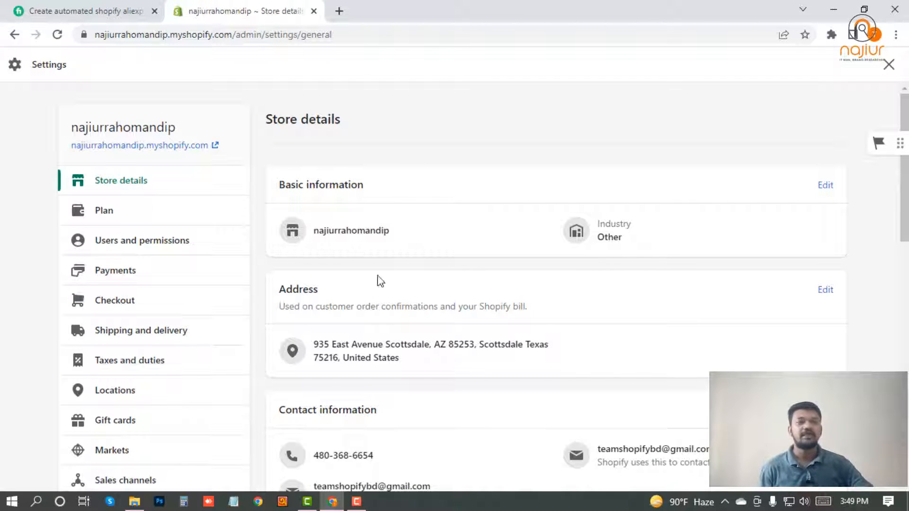
scroll(126, 379, "down", 6)
scroll(141, 349, "up", 6)
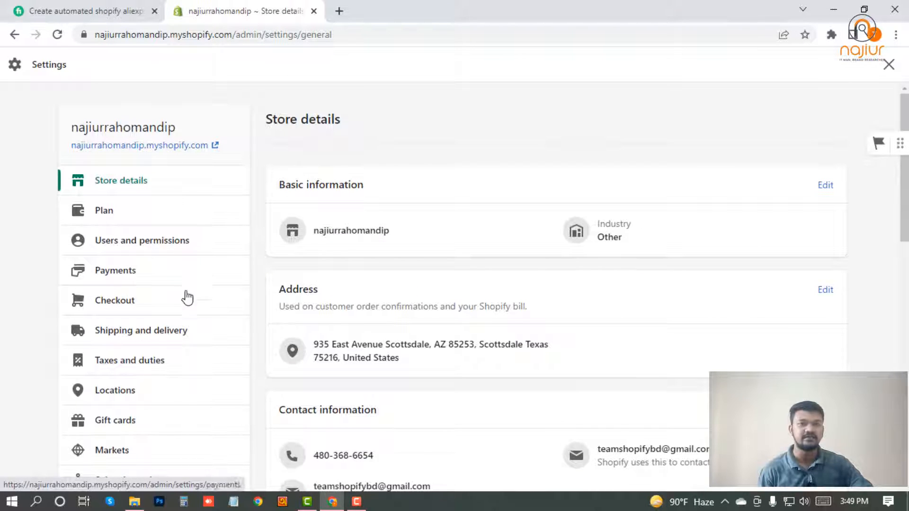
scroll(187, 296, "down", 3)
scroll(175, 298, "down", 3)
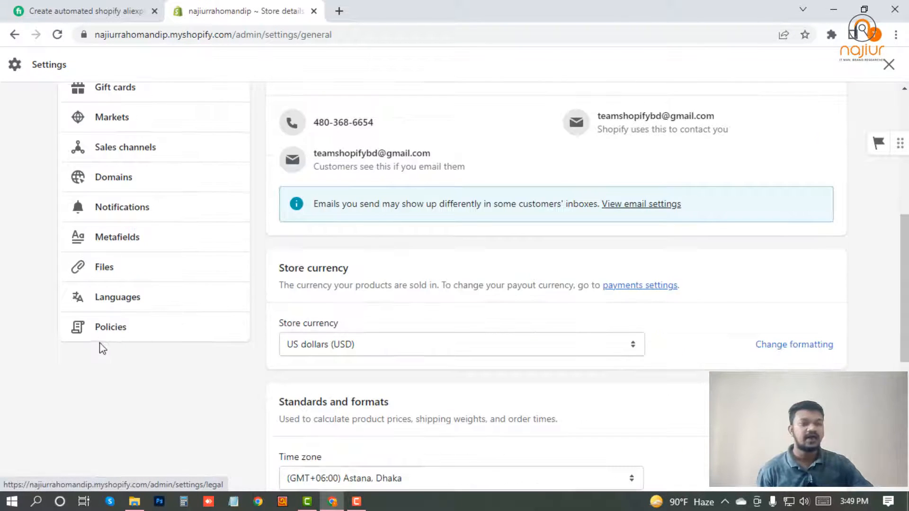
scroll(103, 341, "up", 7)
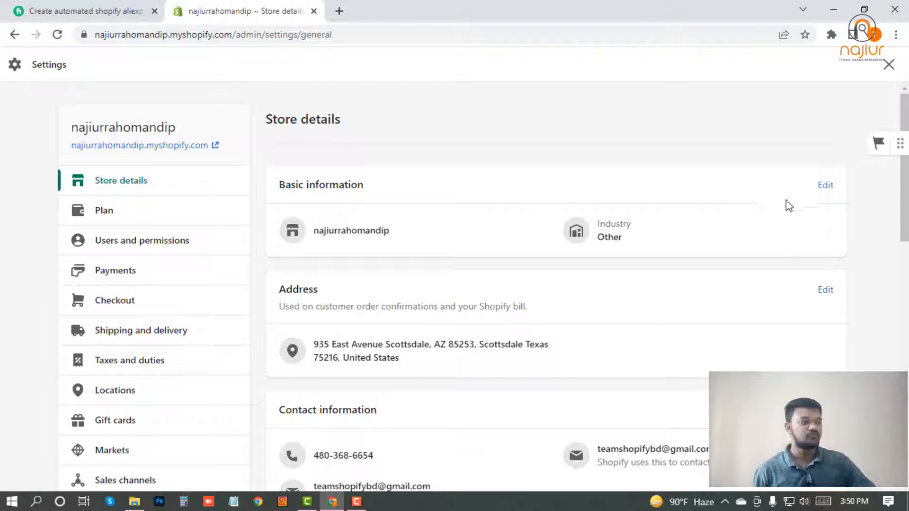
Review the store name and legal company name in Basic information, then stop editing without changes
left_click(826, 186)
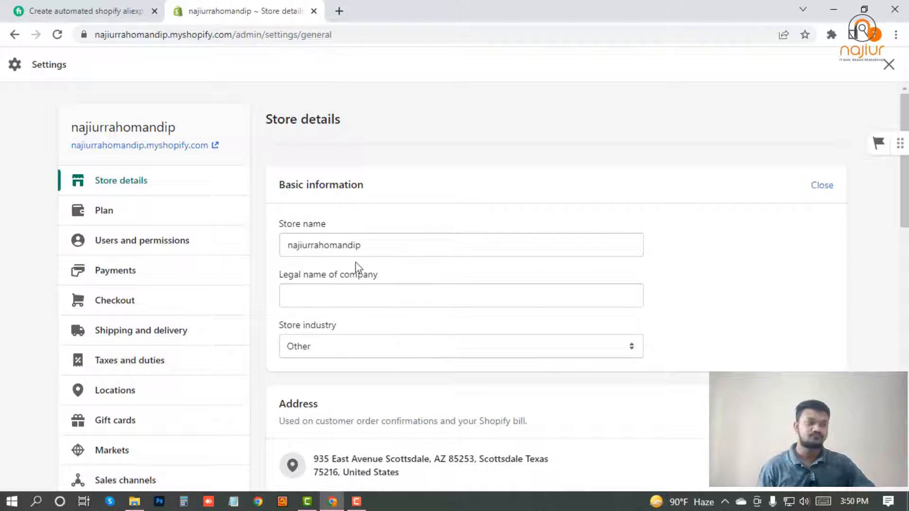
left_click_drag(385, 247, 284, 244)
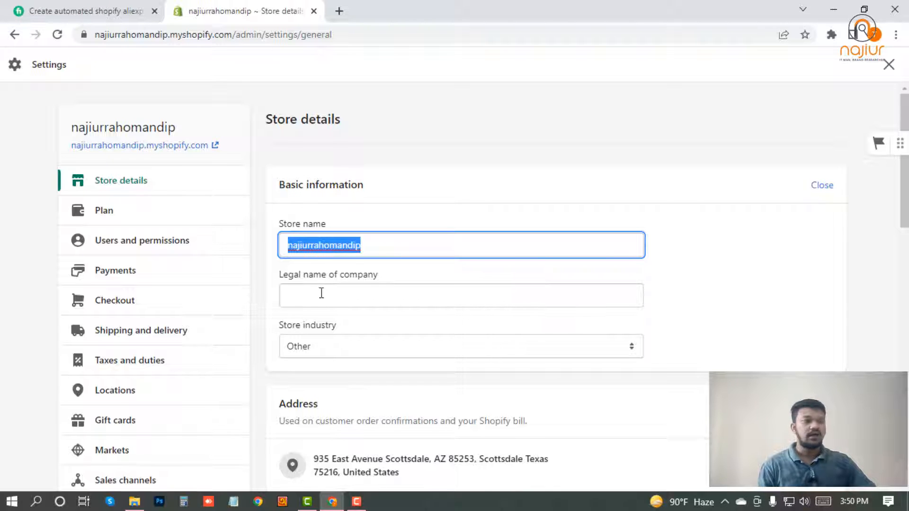
left_click(341, 295)
left_click_drag(372, 242, 290, 244)
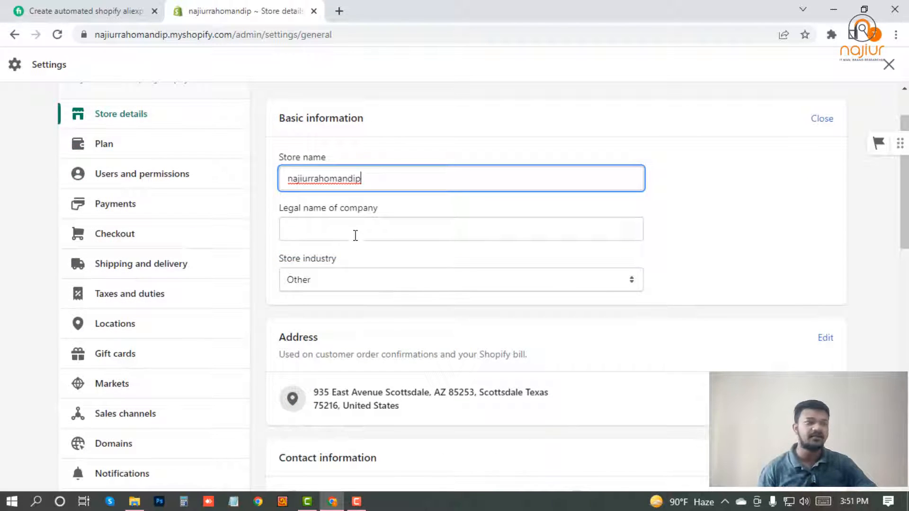
left_click(355, 235)
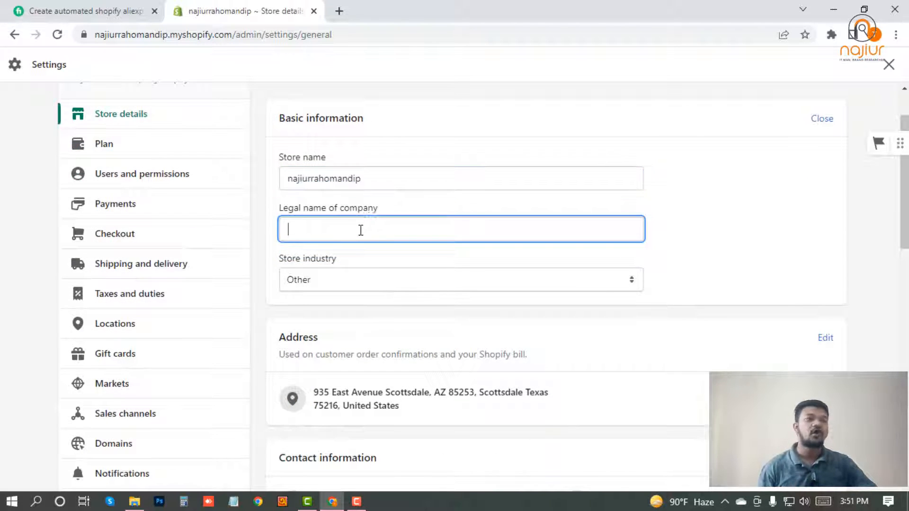
left_click(824, 122)
Open and close the setup guide panel, then reopen Basic information for editing
scroll(473, 236, "down", 2)
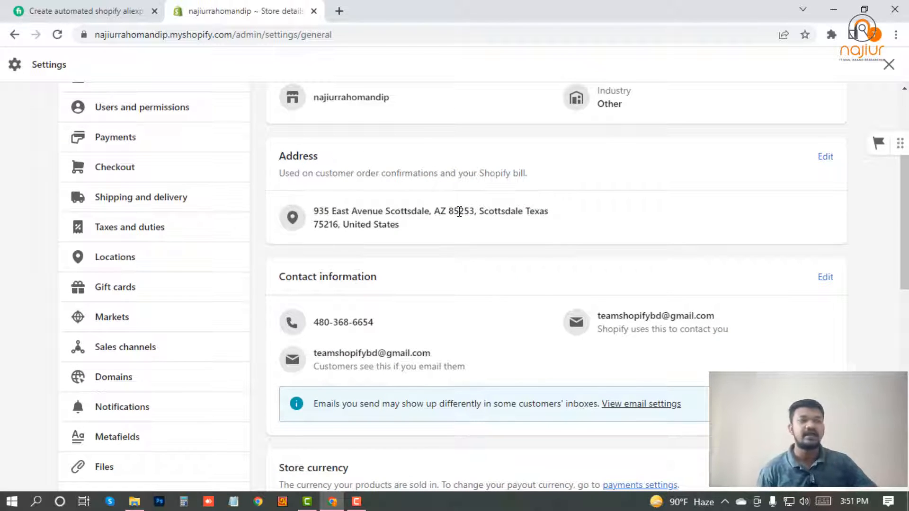
left_click(835, 144)
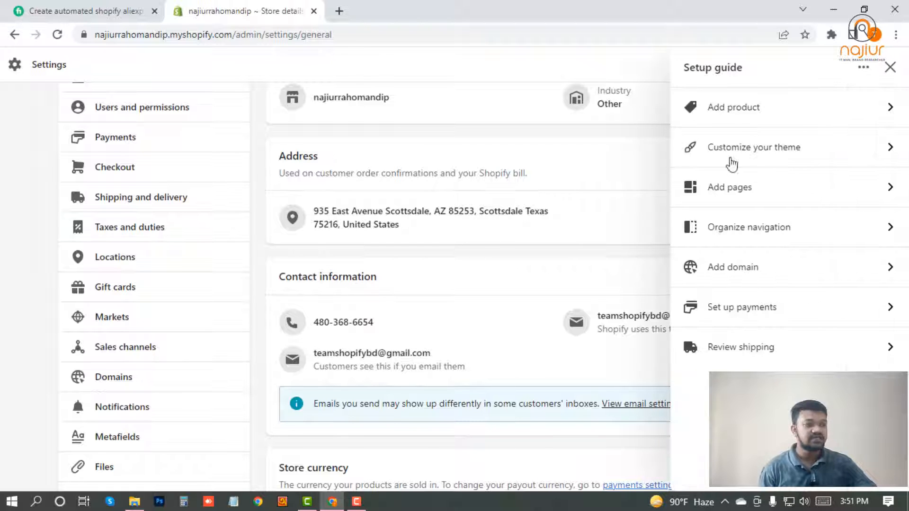
scroll(626, 176, "up", 3)
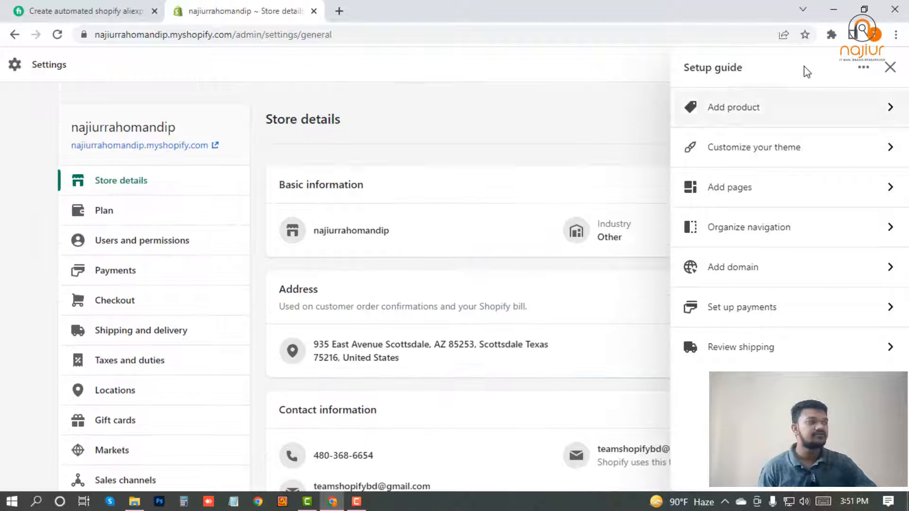
left_click(889, 66)
left_click(825, 185)
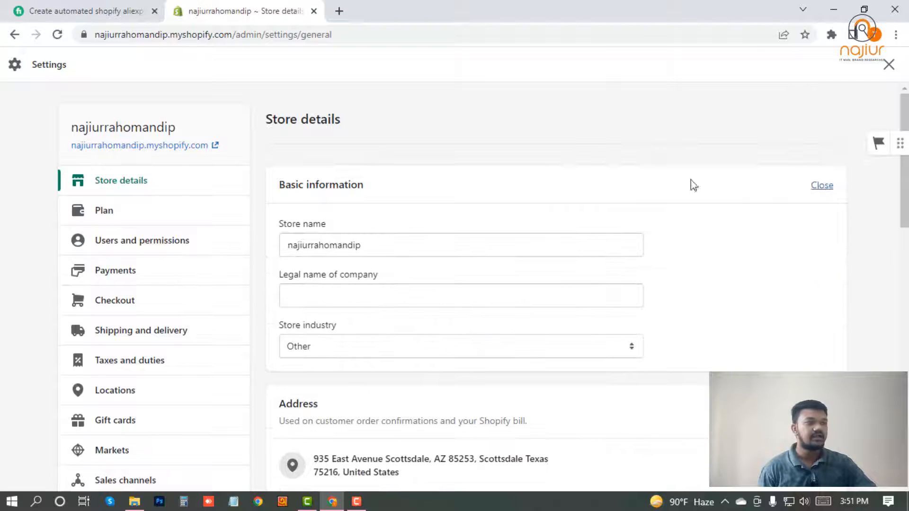
scroll(527, 226, "down", 5)
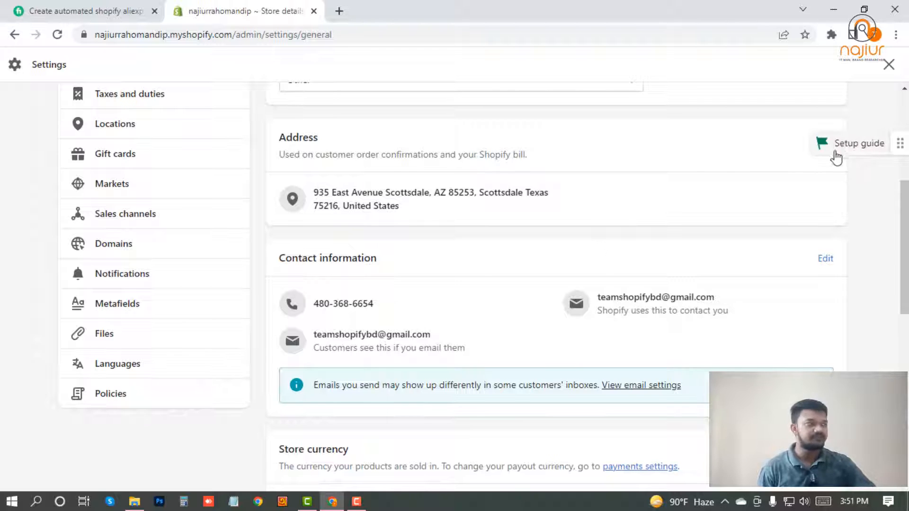
Review the store address fields, keeping Texas as the state, then leave Settings
left_click(825, 137)
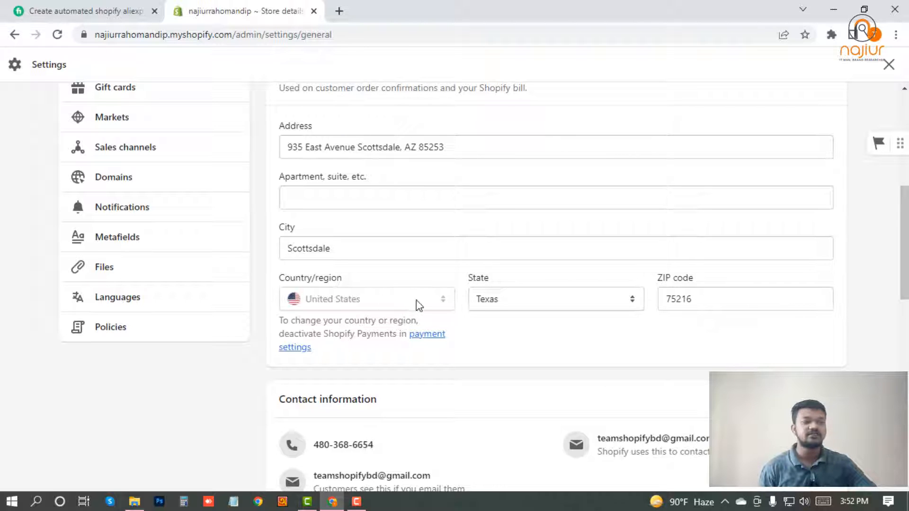
left_click(550, 307)
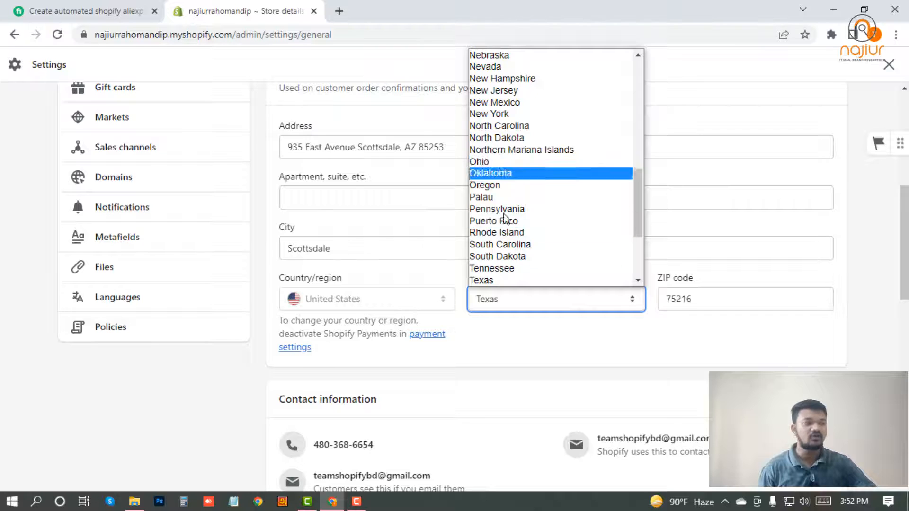
left_click(492, 280)
left_click(710, 298)
left_click(359, 244)
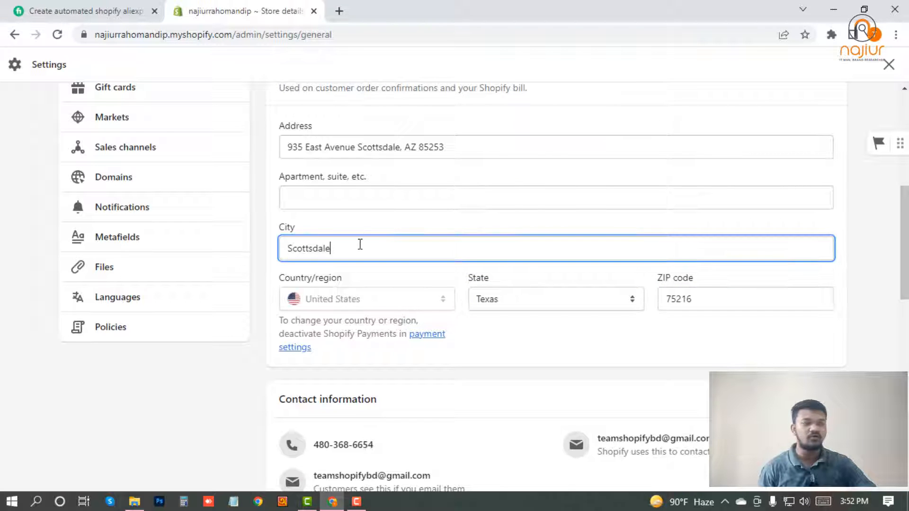
left_click(455, 147)
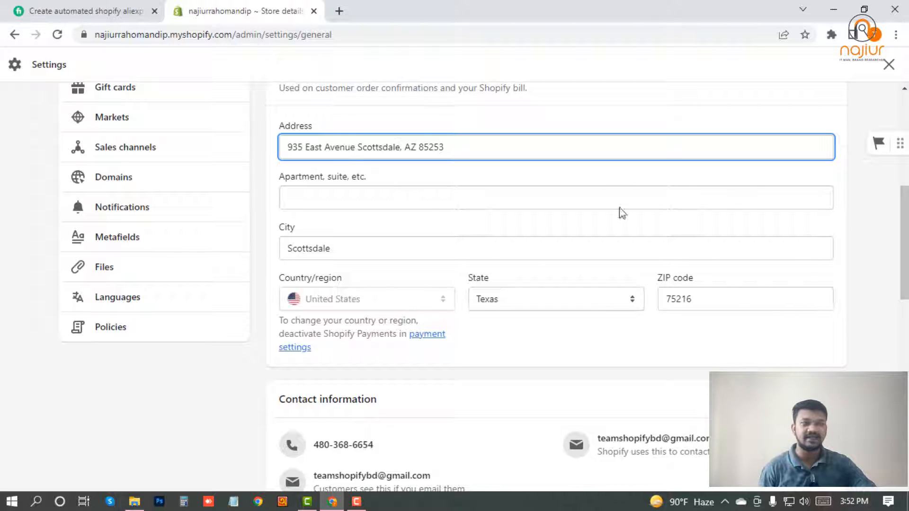
left_click(889, 65)
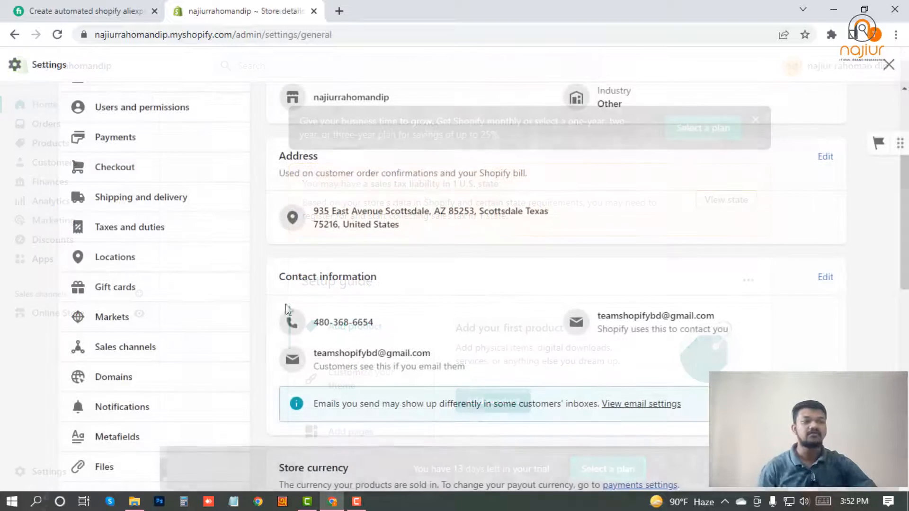
scroll(331, 346, "down", 1)
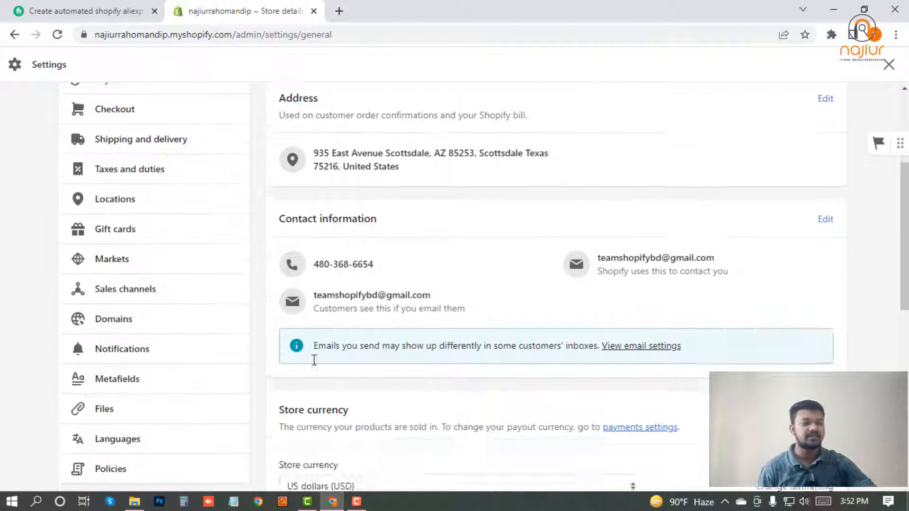
scroll(313, 360, "down", 2)
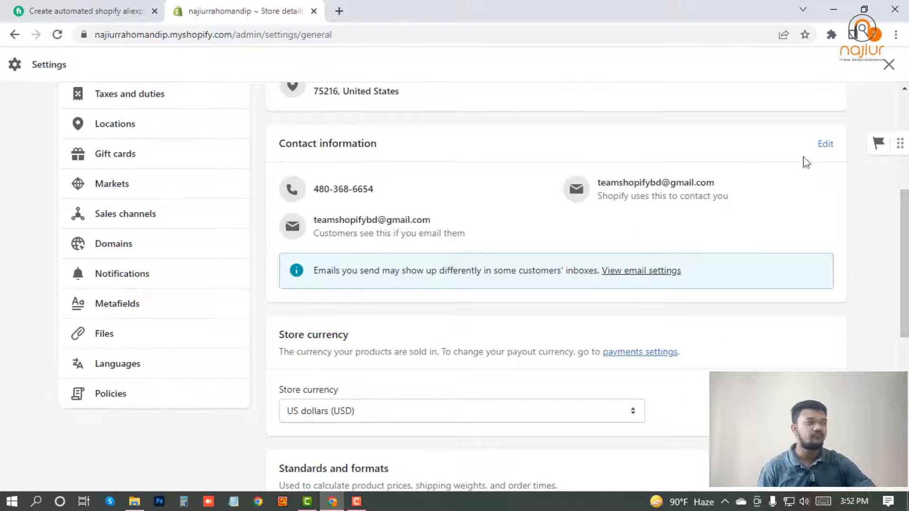
Dismiss the setup guide and open Contact information for editing to review the sender email
left_click(826, 147)
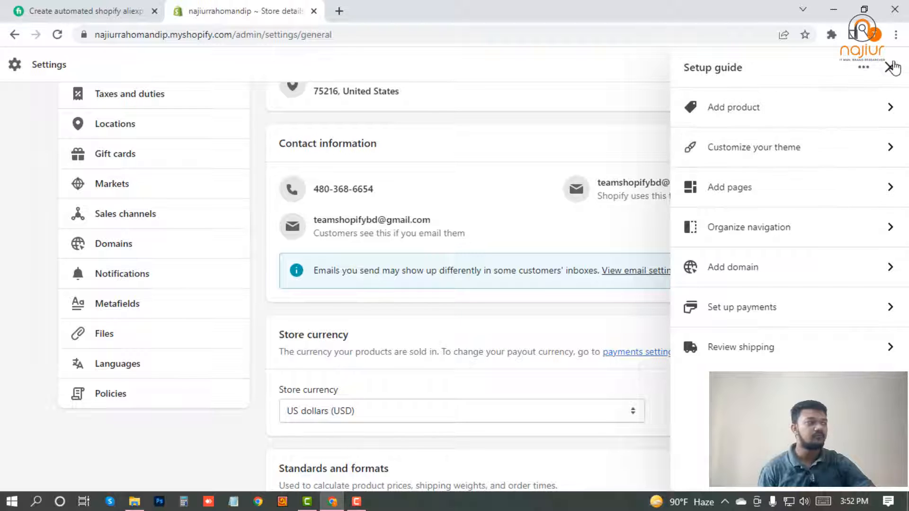
left_click(892, 67)
scroll(710, 263, "up", 1)
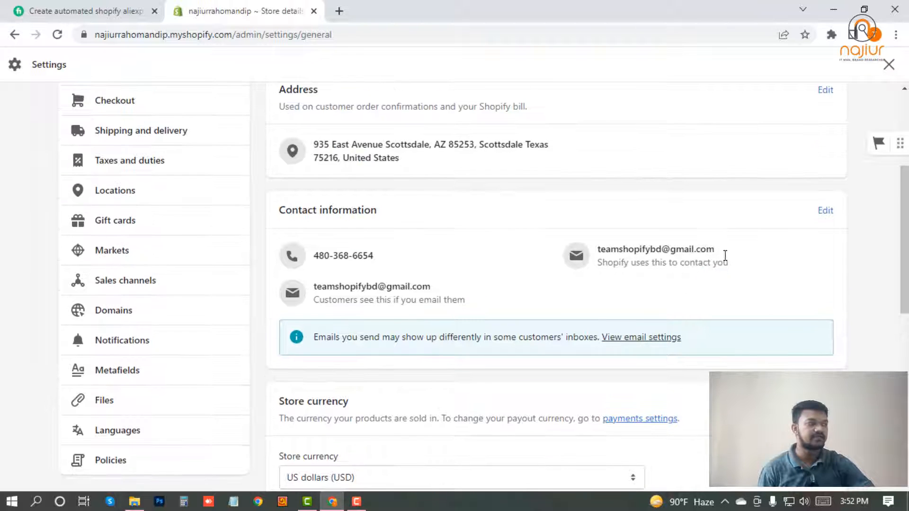
left_click(825, 210)
scroll(416, 341, "down", 1)
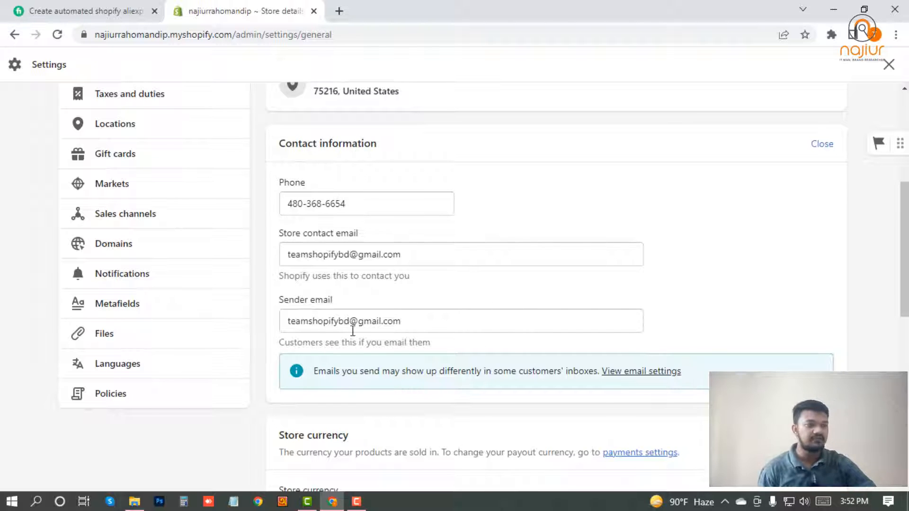
left_click_drag(414, 321, 286, 321)
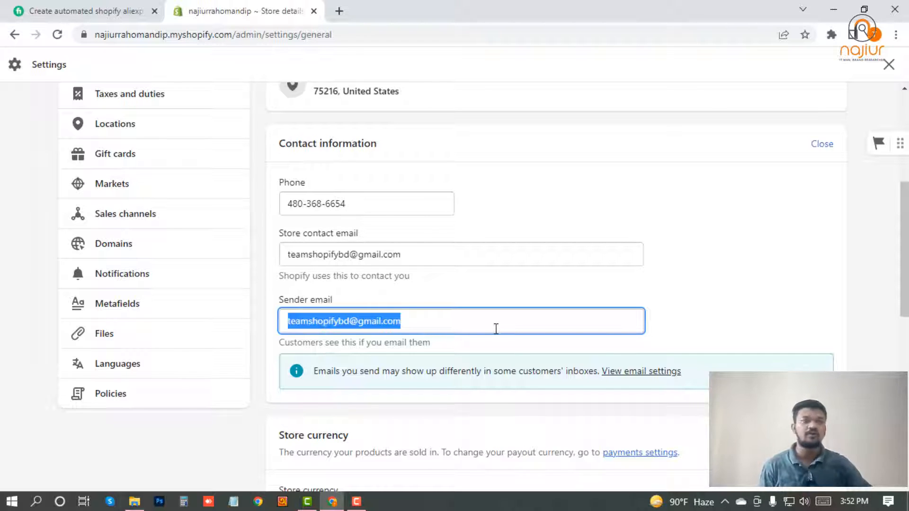
left_click(707, 330)
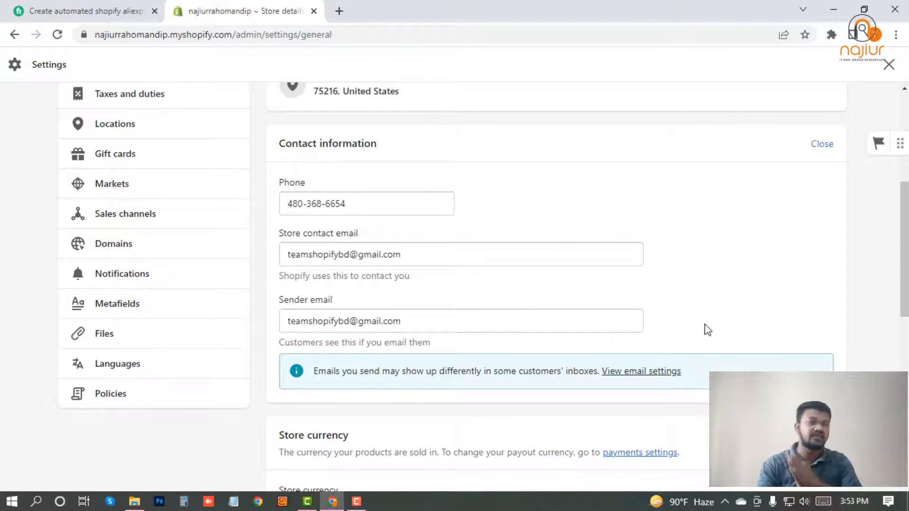
scroll(405, 327, "down", 4)
scroll(407, 327, "down", 3)
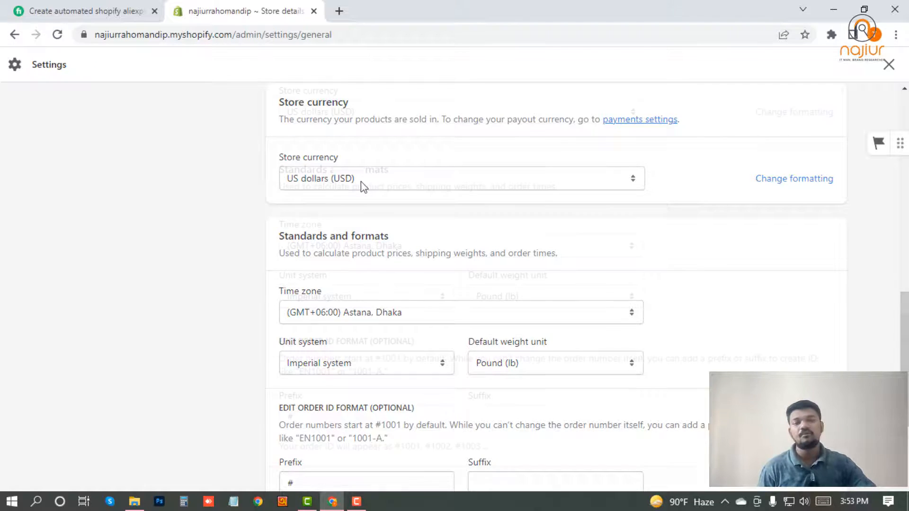
scroll(361, 183, "down", 2)
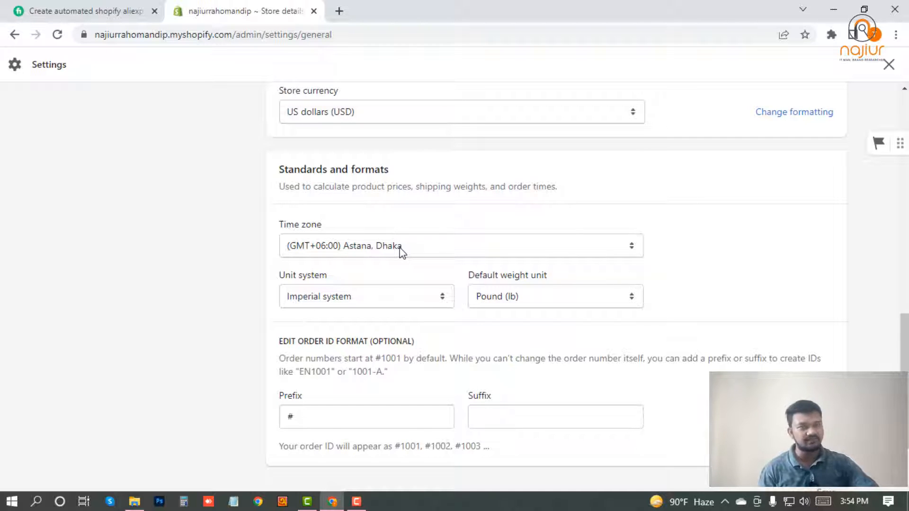
scroll(219, 290, "down", 2)
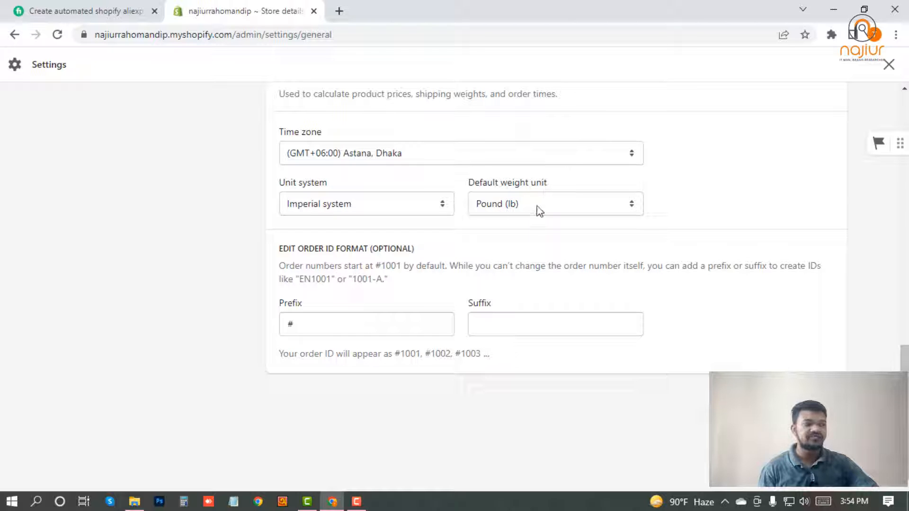
left_click(400, 208)
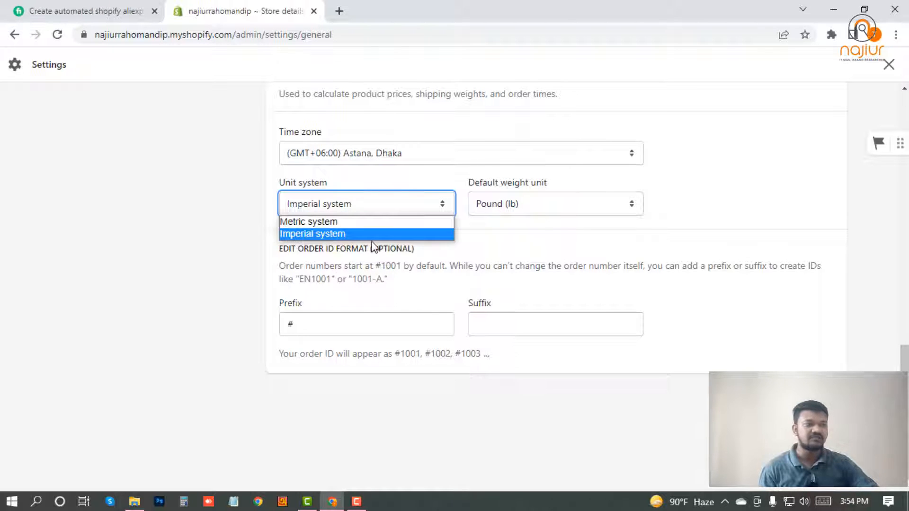
left_click(550, 209)
left_click(549, 209)
left_click(371, 154)
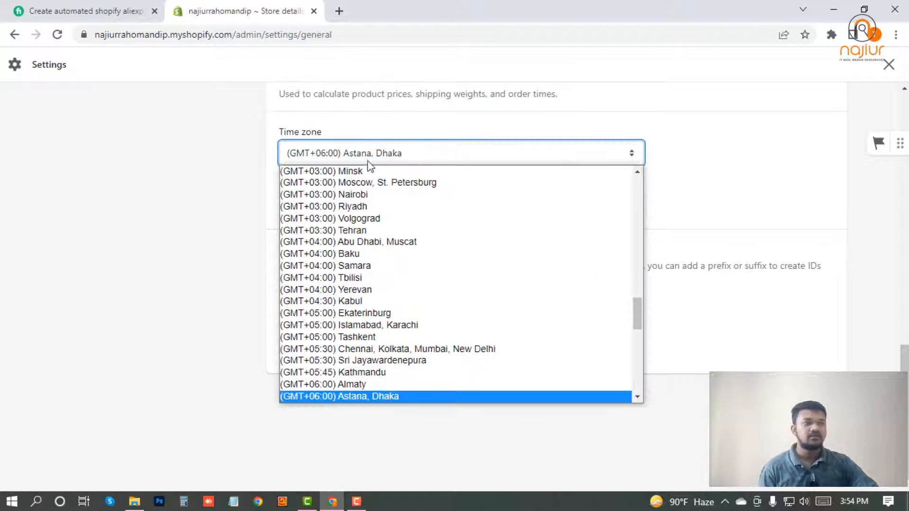
left_click(189, 235)
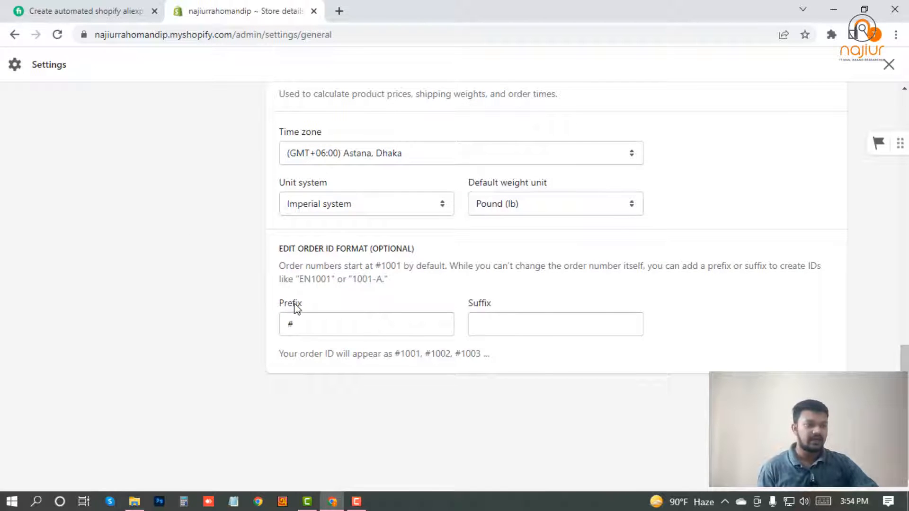
scroll(360, 313, "up", 7)
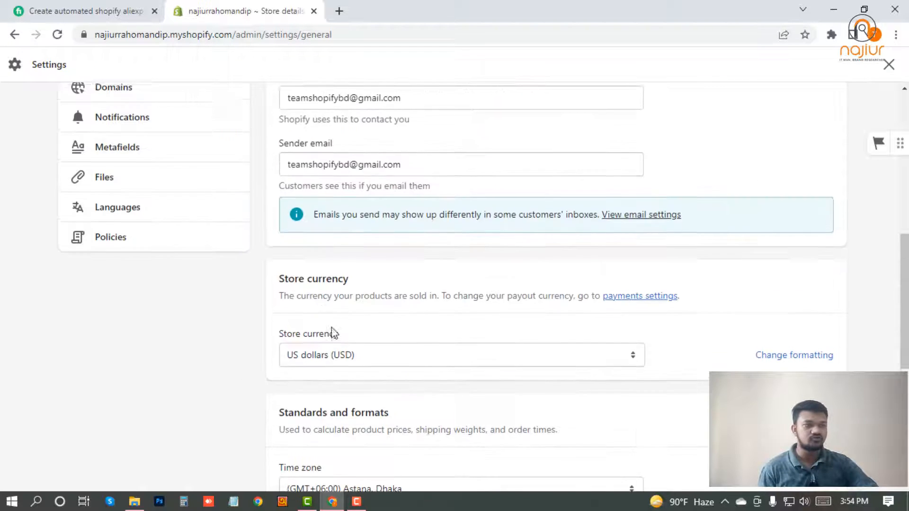
scroll(334, 332, "up", 10)
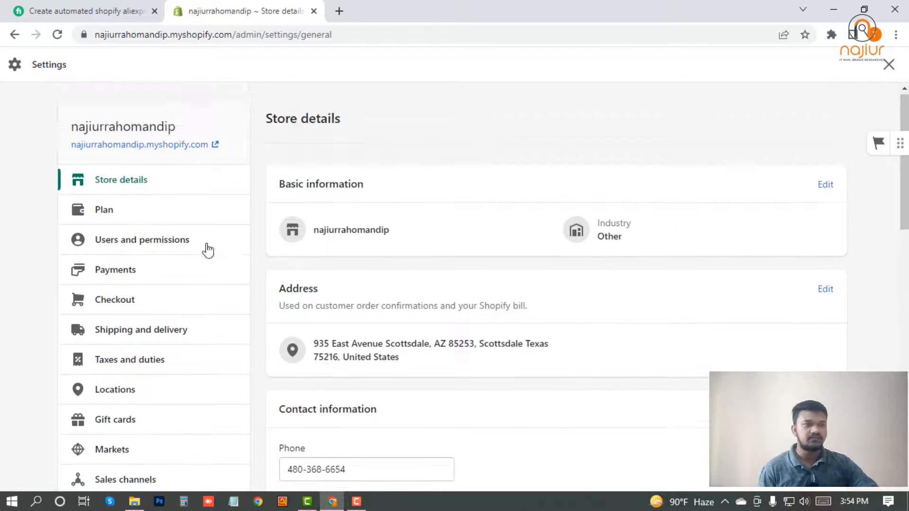
Open Plan settings showing the trial with 12 days left and no payment method
left_click(148, 216)
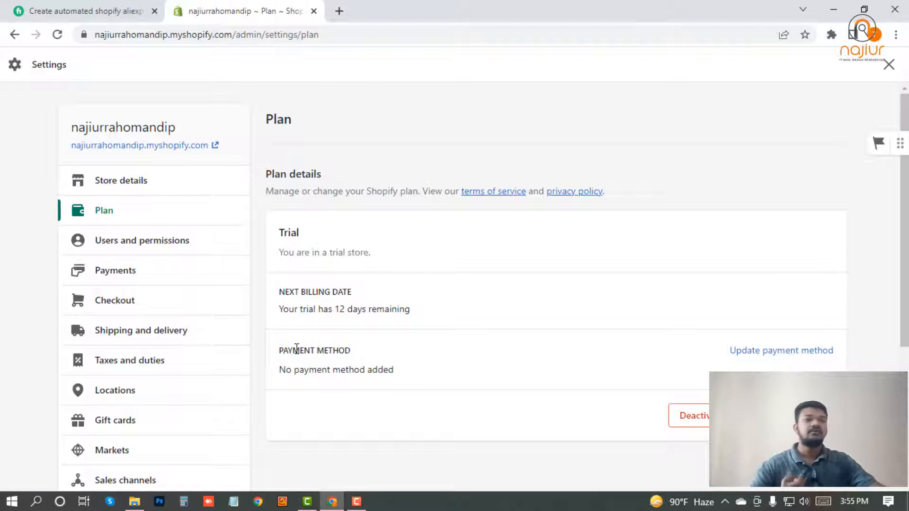
Open Users and permissions to review the store owner and the empty 0 of 2 staff list
left_click(132, 242)
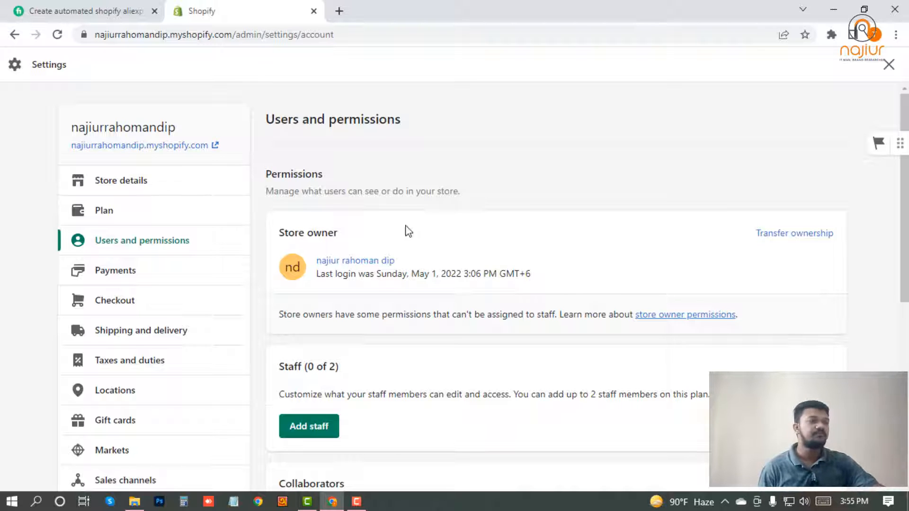
scroll(479, 231, "down", 1)
scroll(480, 233, "up", 1)
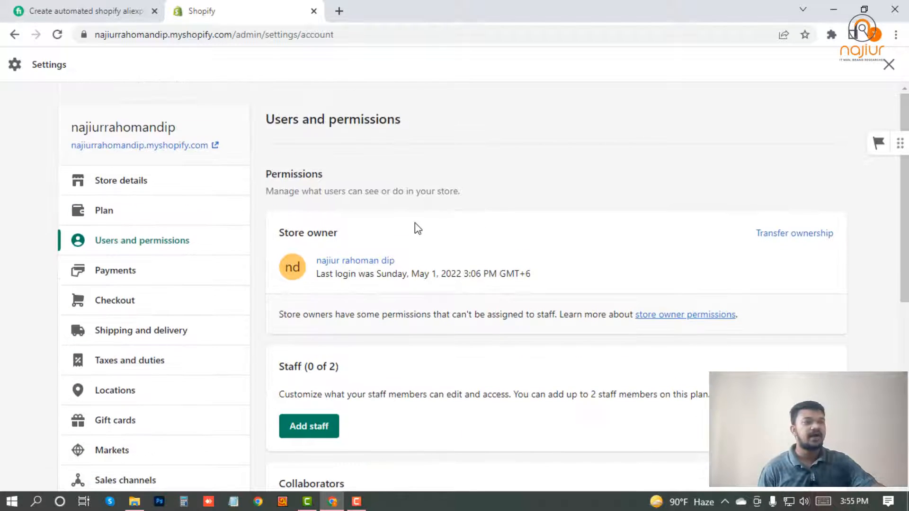
scroll(331, 331, "down", 1)
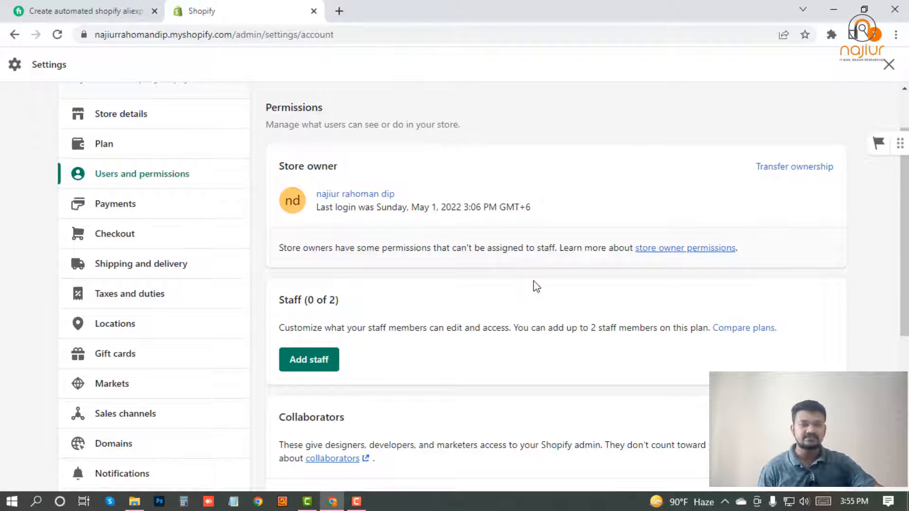
scroll(535, 286, "up", 1)
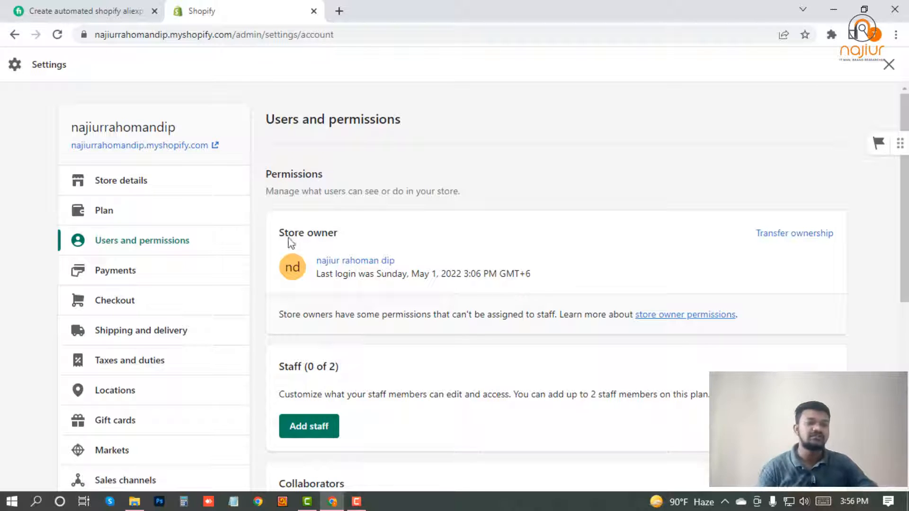
Start adding a staff member and enter their first name, last name and email address
scroll(273, 354, "down", 1)
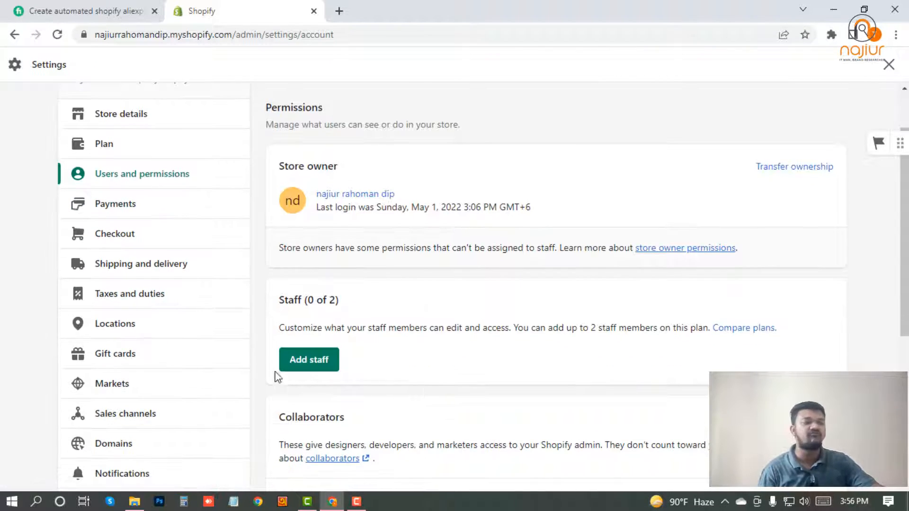
left_click(317, 367)
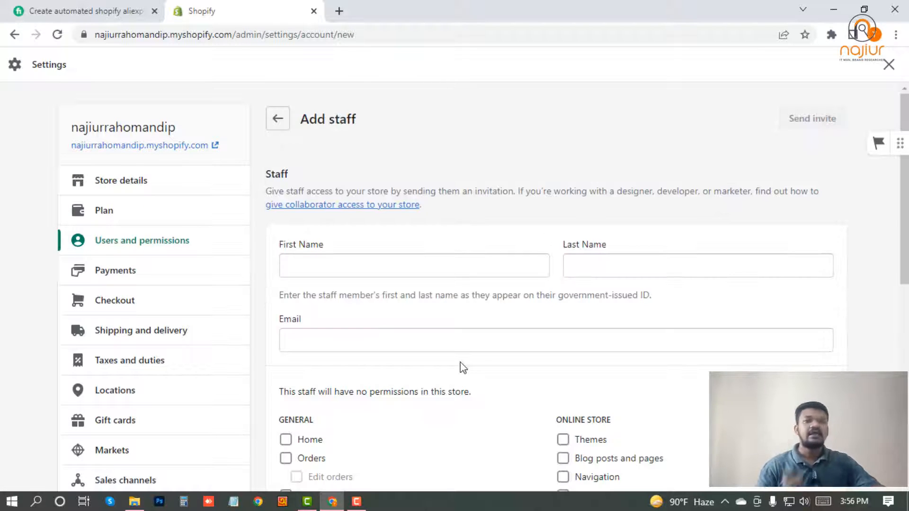
left_click(345, 261)
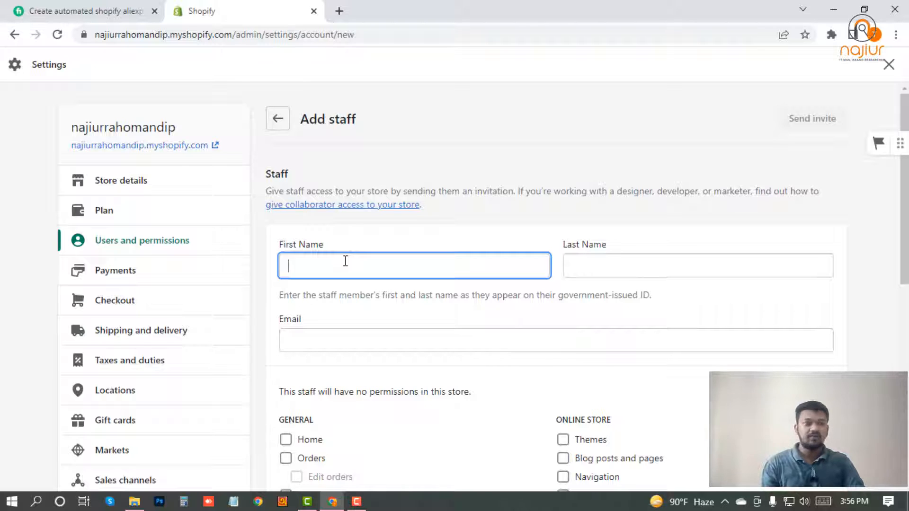
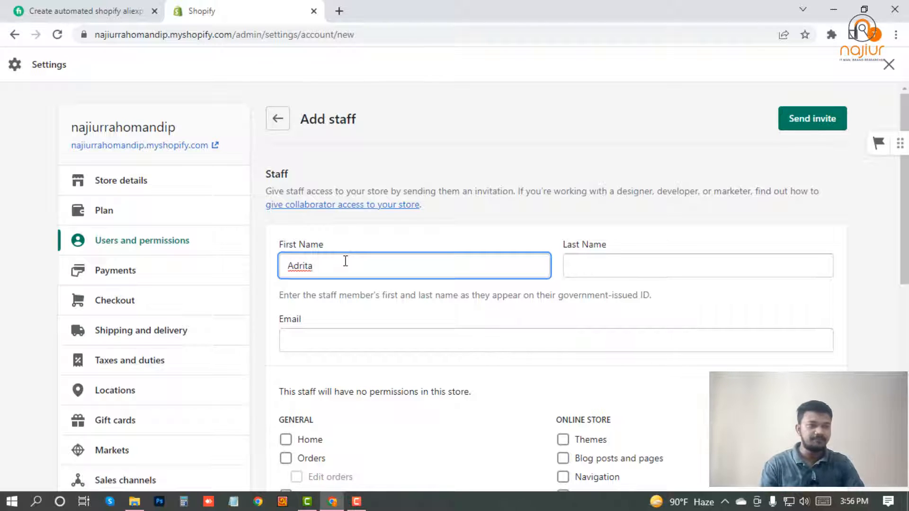
key("Tab")
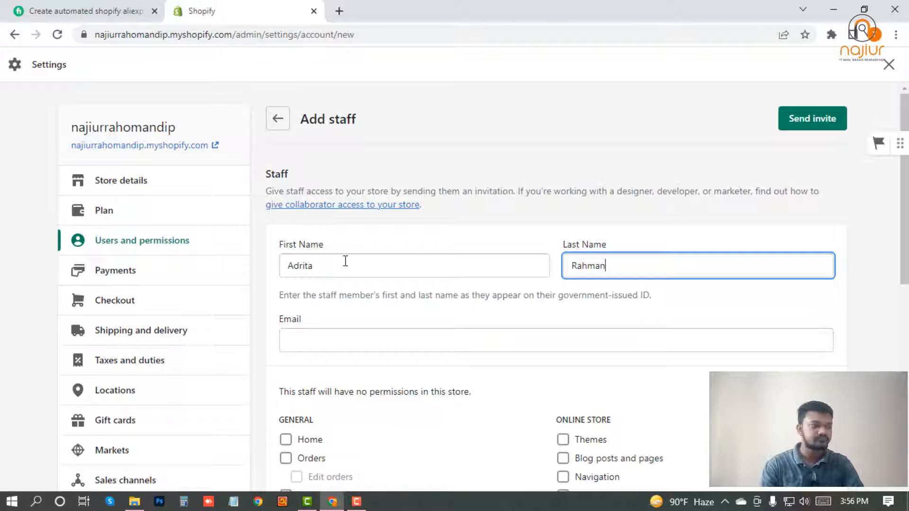
key("Tab")
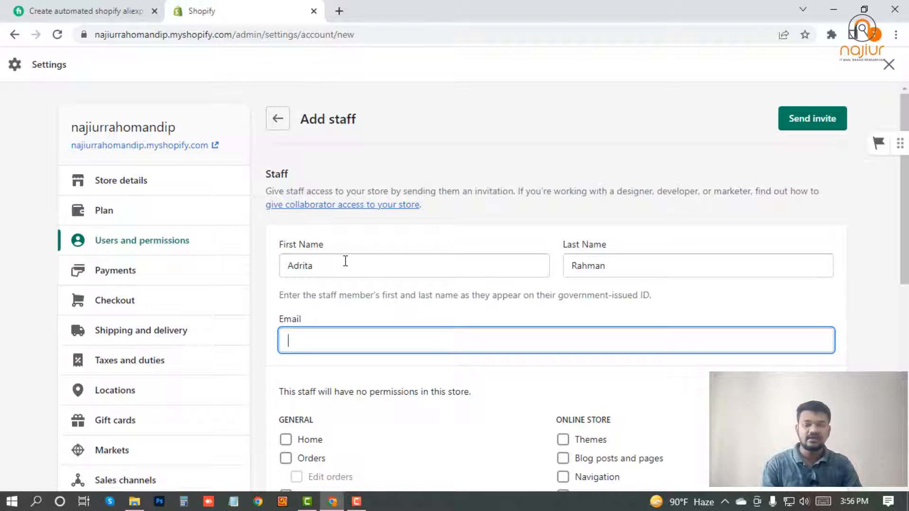
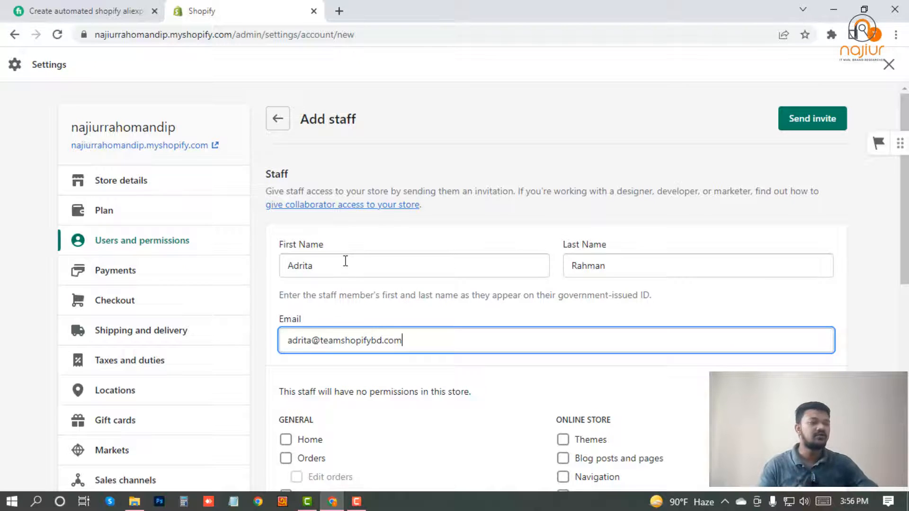
Grant the new staff member all permissions and send the invitation
scroll(382, 265, "down", 4)
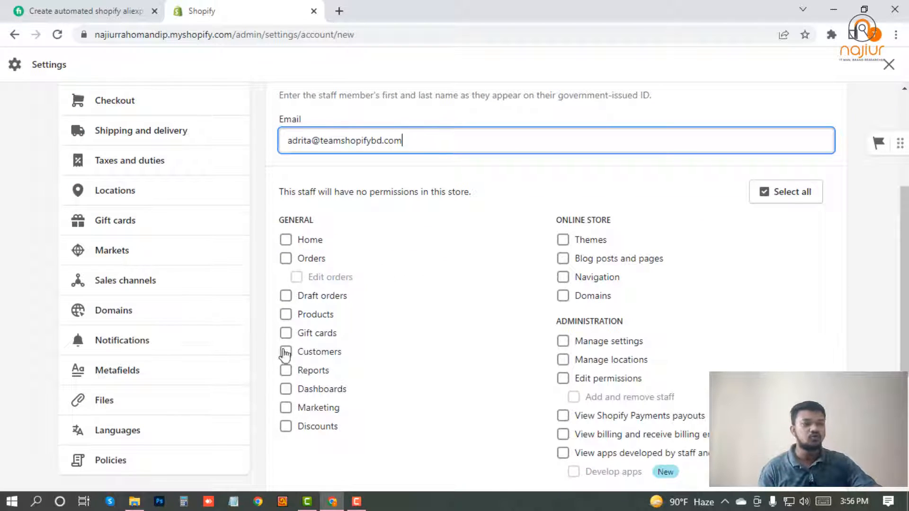
left_click(807, 203)
scroll(330, 341, "down", 4)
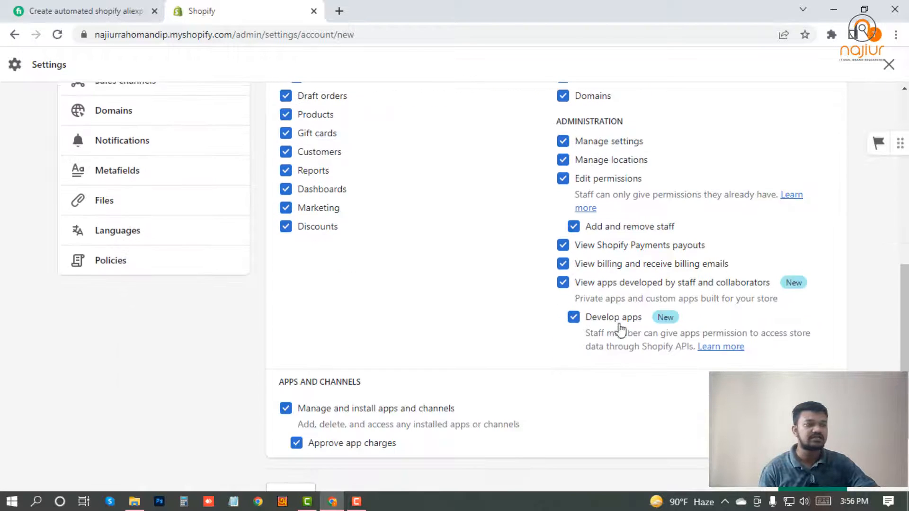
scroll(620, 329, "up", 3)
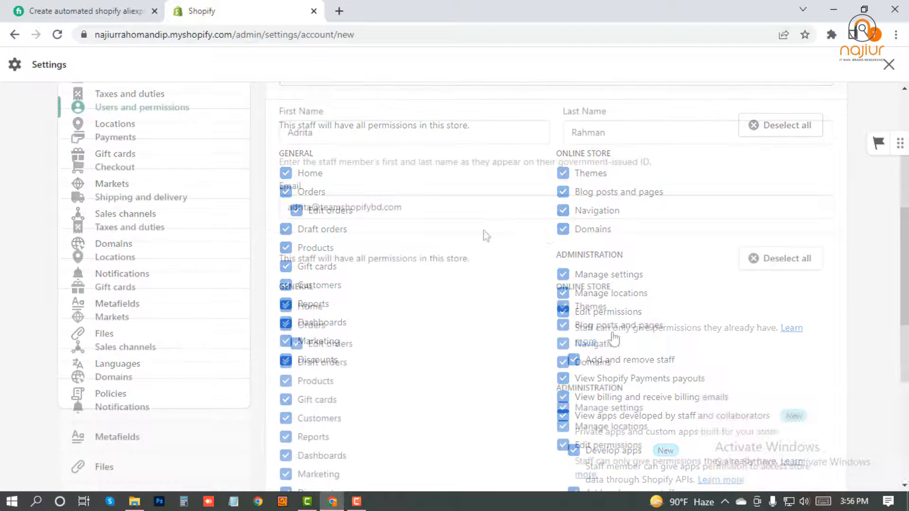
scroll(615, 360, "down", 7)
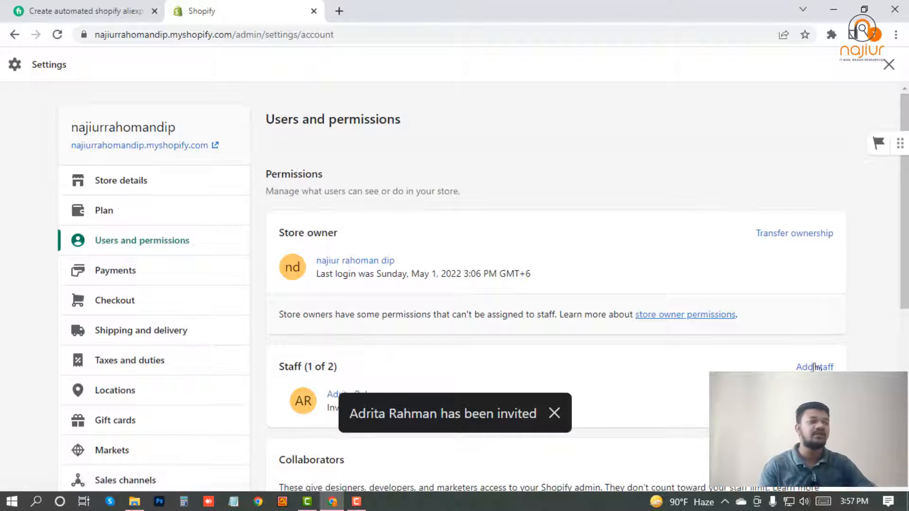
left_click(553, 413)
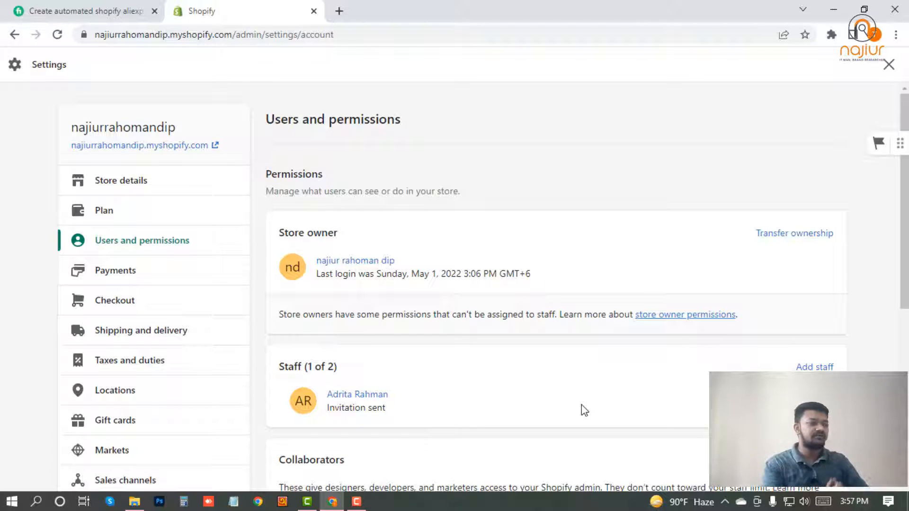
Review the Shopify Payments account setup form without finishing, then return to the admin Home
left_click(113, 271)
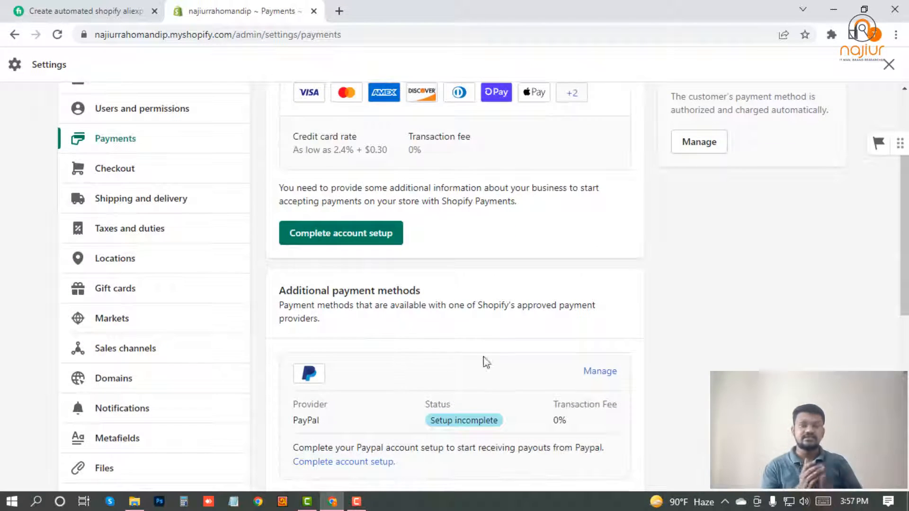
scroll(450, 338, "up", 3)
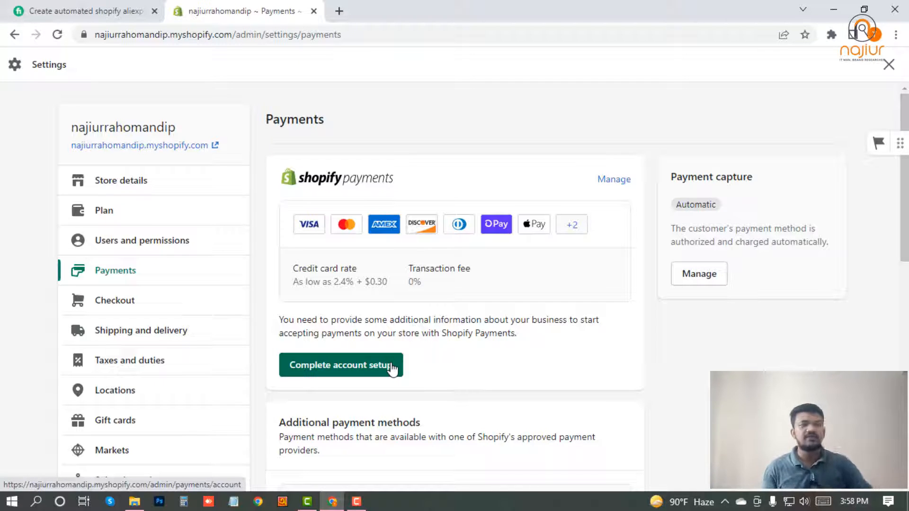
left_click(349, 369)
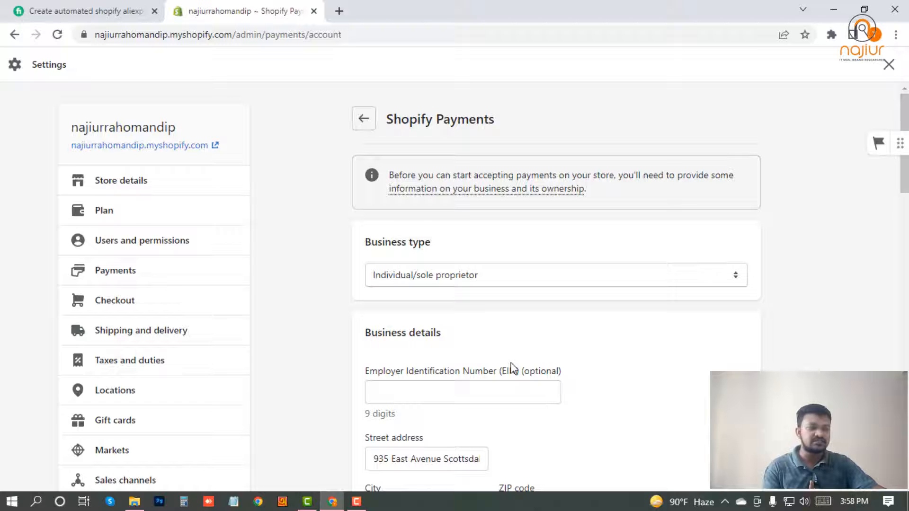
scroll(440, 293, "down", 3)
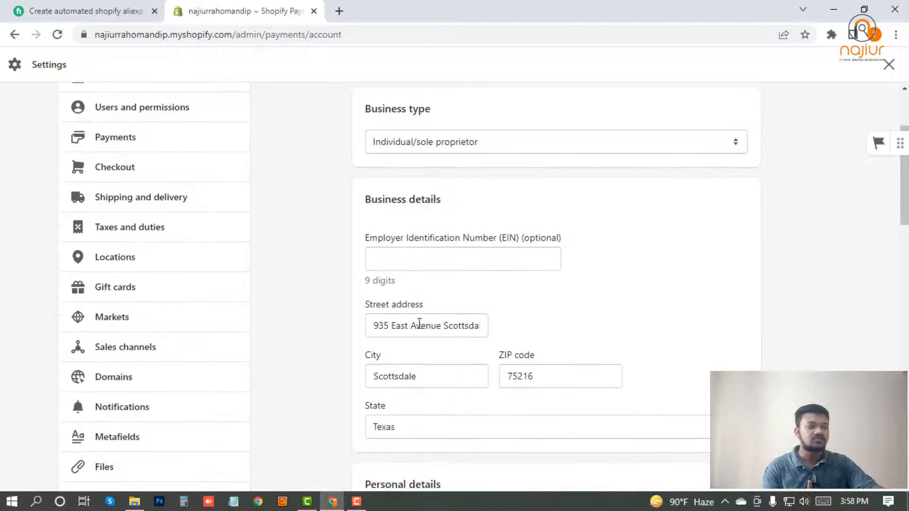
scroll(419, 324, "down", 10)
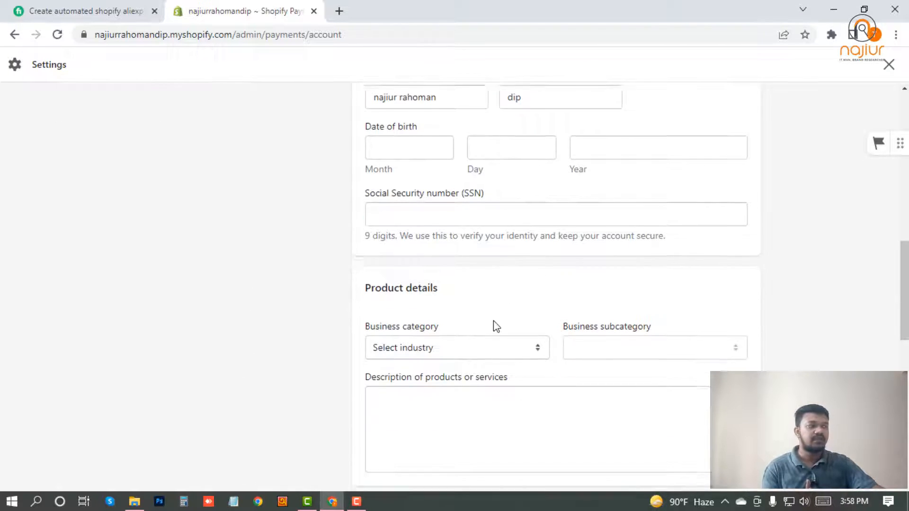
scroll(495, 326, "down", 12)
scroll(519, 346, "up", 4)
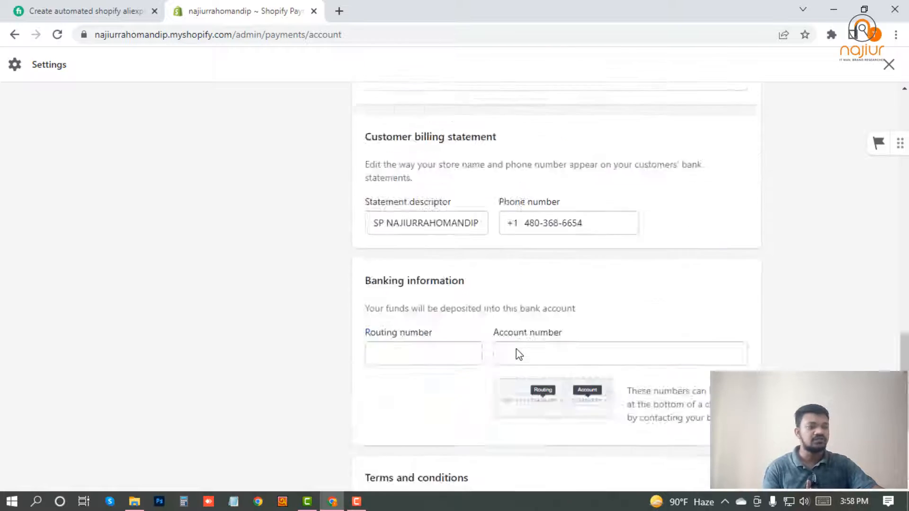
scroll(517, 351, "up", 10)
left_click(890, 67)
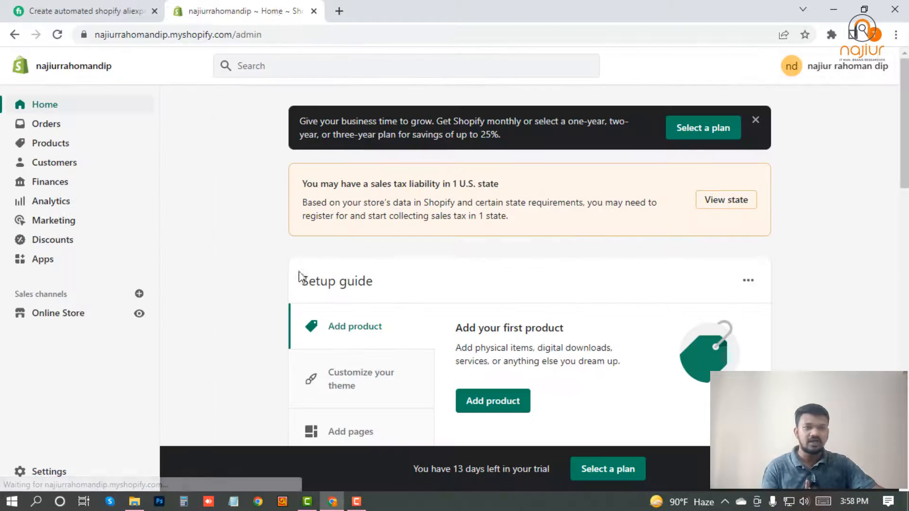
Start connecting the store's PayPal Express Checkout account in a new tab, then reopen Settings
left_click(53, 471)
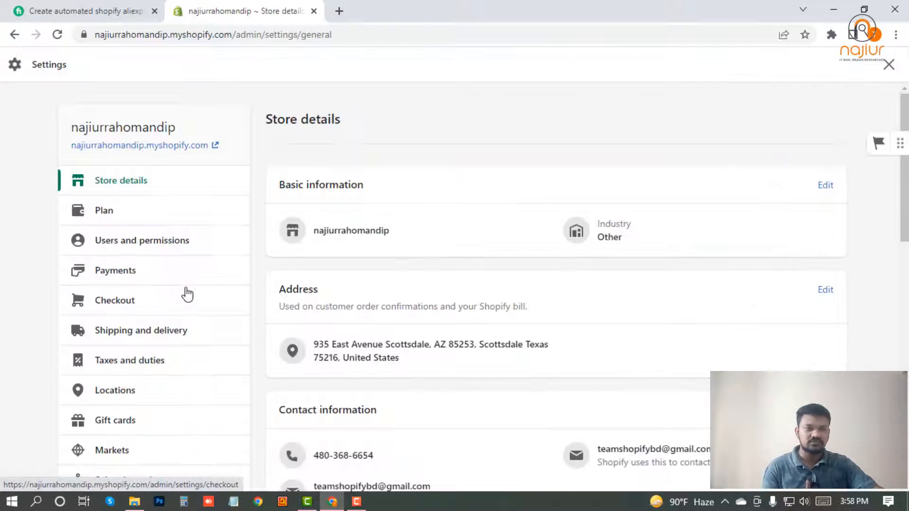
left_click(102, 273)
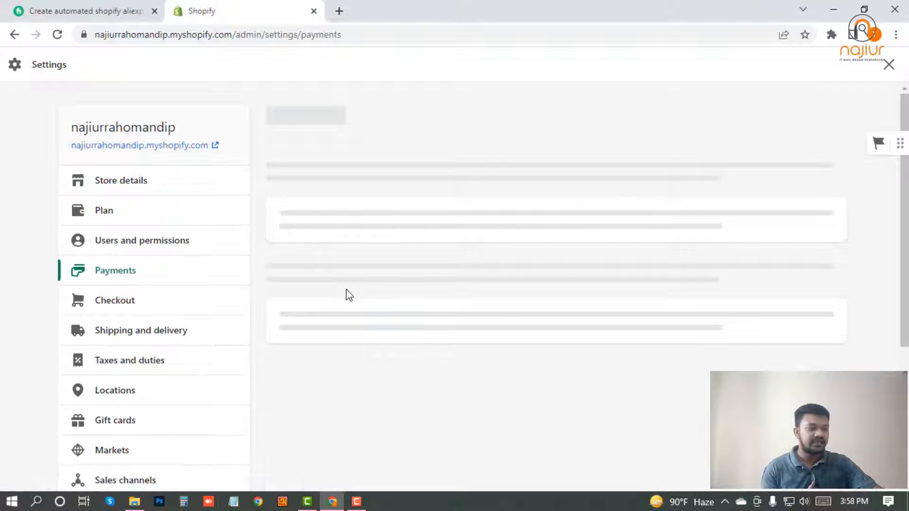
scroll(260, 350, "down", 4)
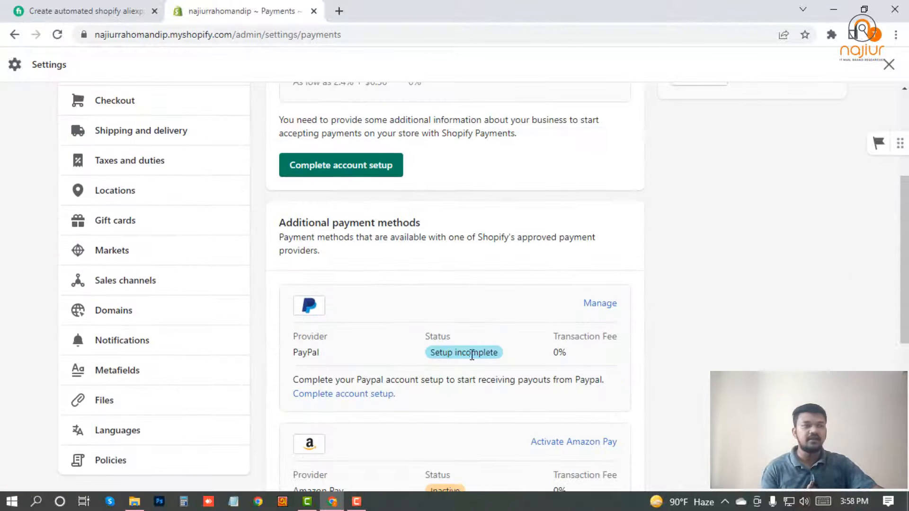
scroll(473, 332, "down", 1)
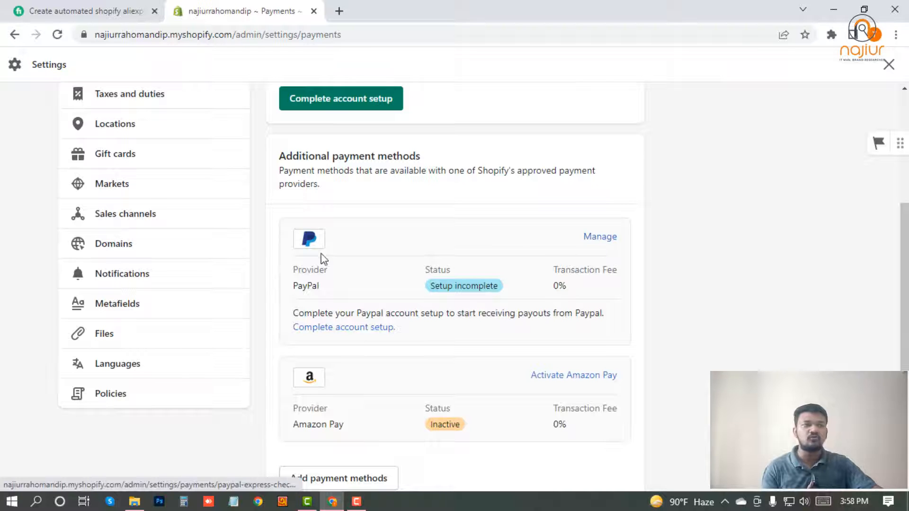
left_click(591, 238)
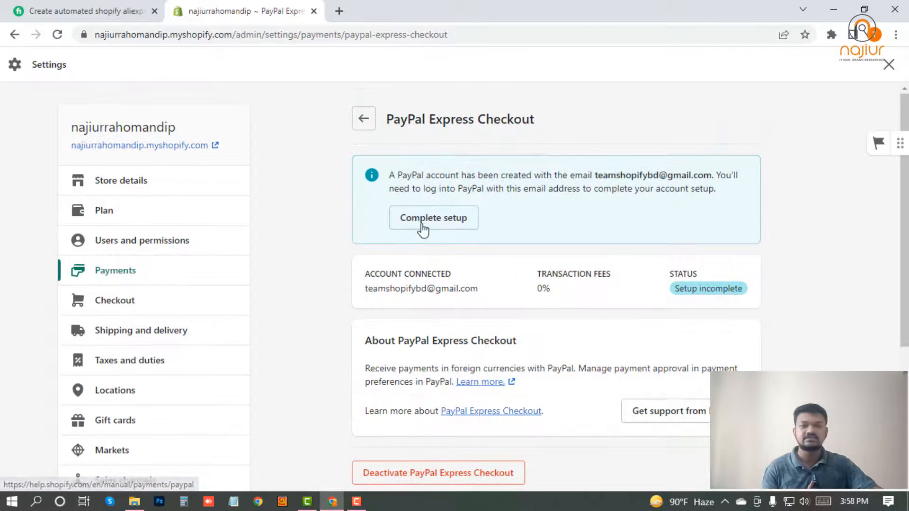
left_click(432, 221)
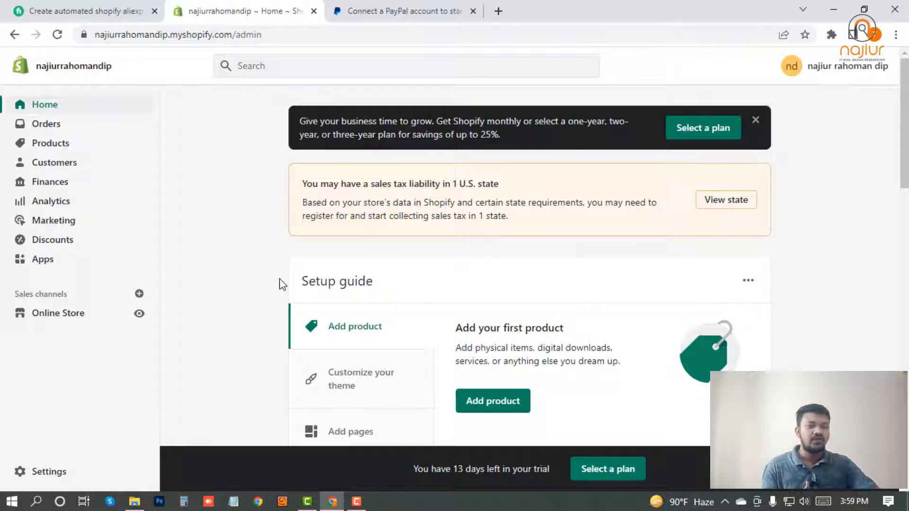
left_click(52, 472)
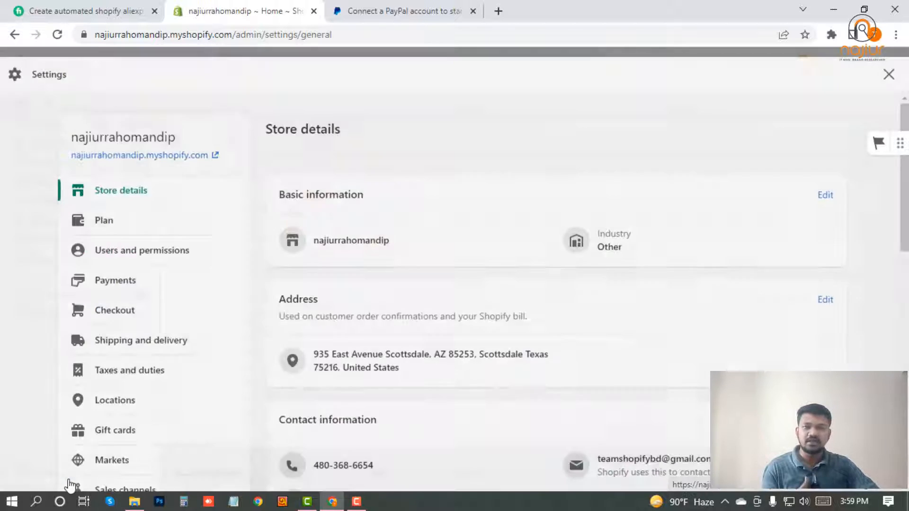
Make customer accounts and company name optional in the checkout settings
left_click(131, 274)
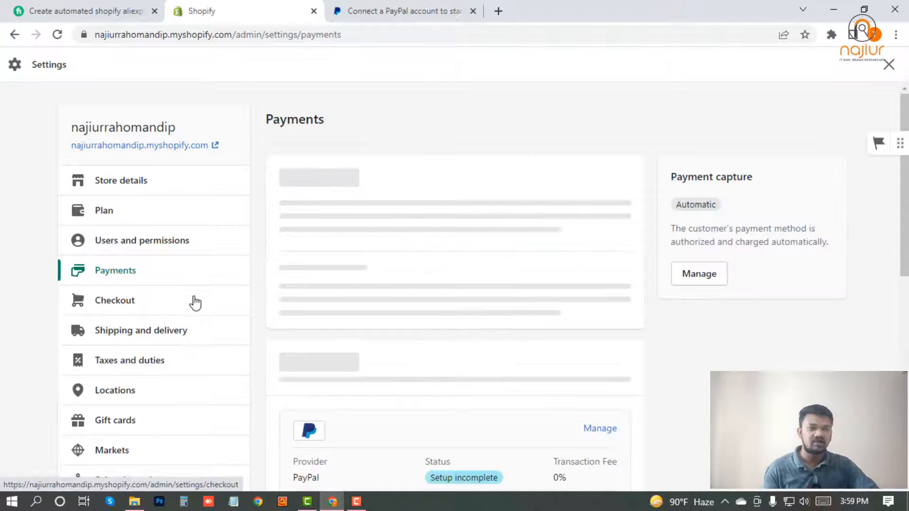
left_click(118, 300)
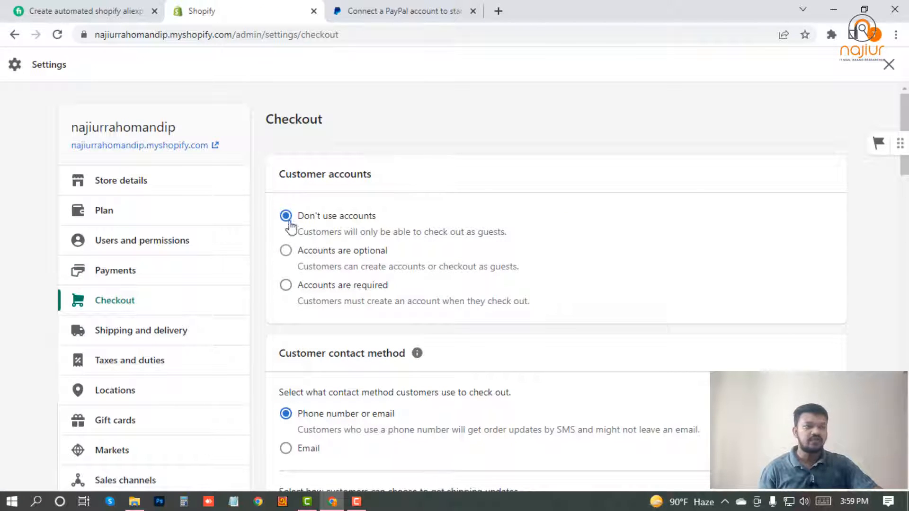
left_click(331, 253)
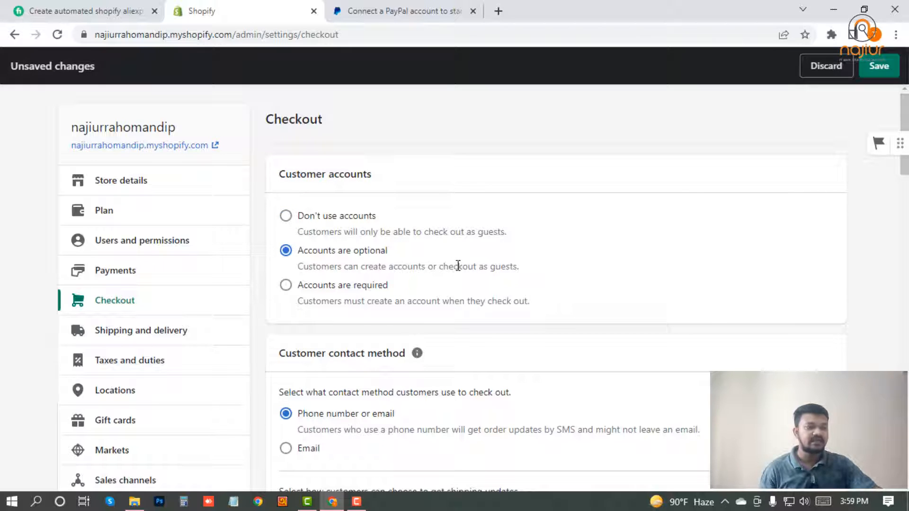
scroll(331, 298, "down", 4)
scroll(331, 332, "down", 5)
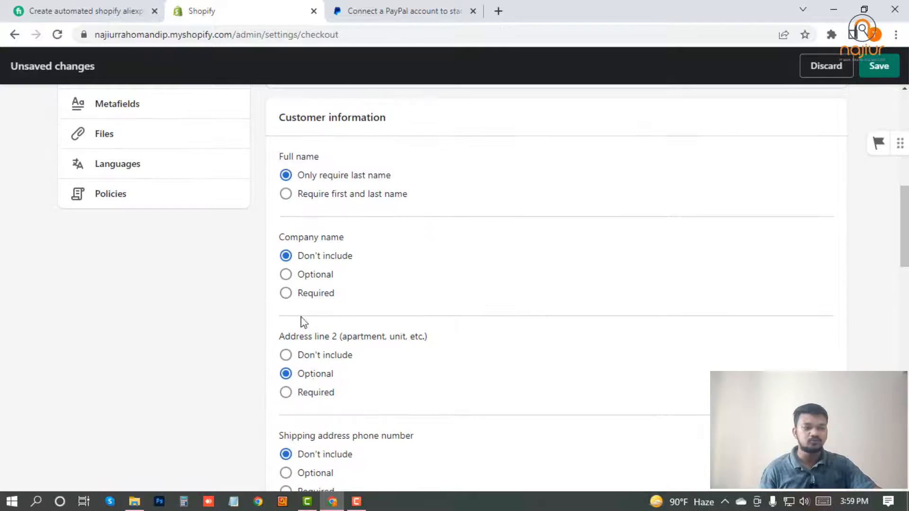
left_click(319, 279)
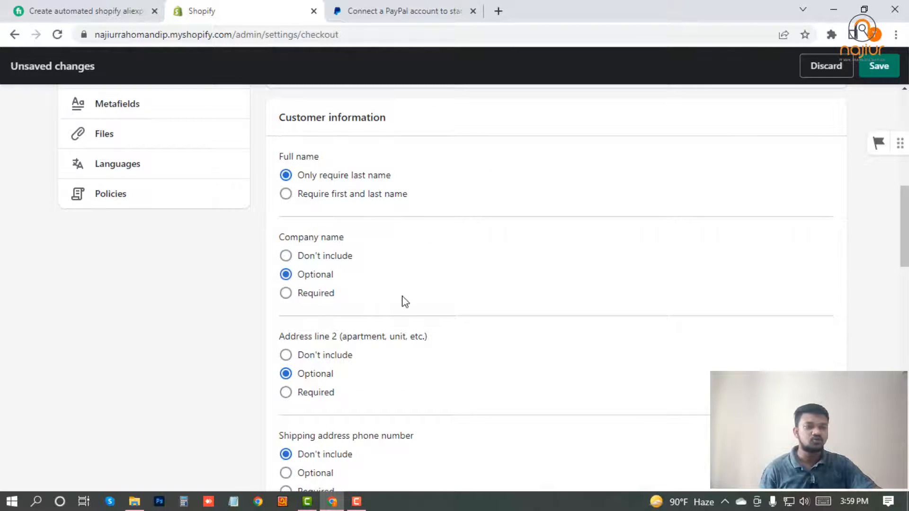
scroll(341, 293, "down", 3)
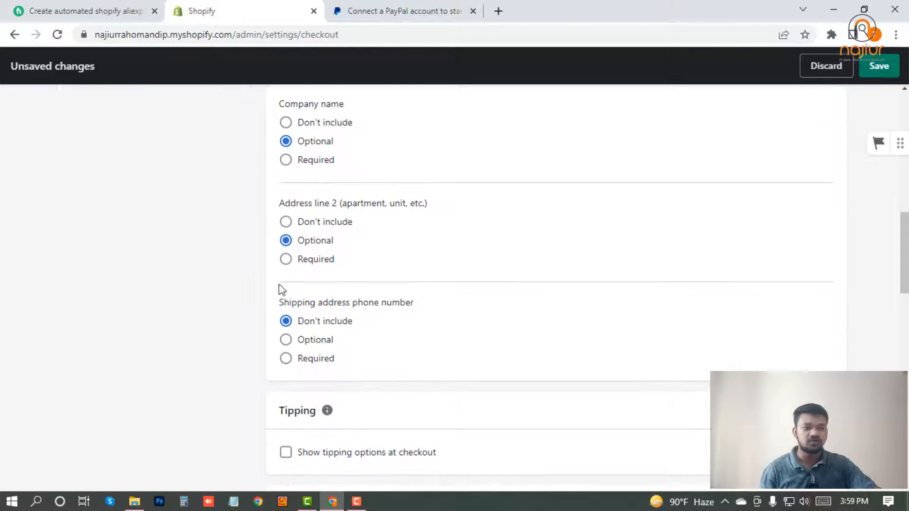
Set Address line 2 to Don't include, save checkout settings, and go to Shipping and delivery
left_click(341, 225)
scroll(341, 298, "down", 5)
scroll(298, 319, "down", 4)
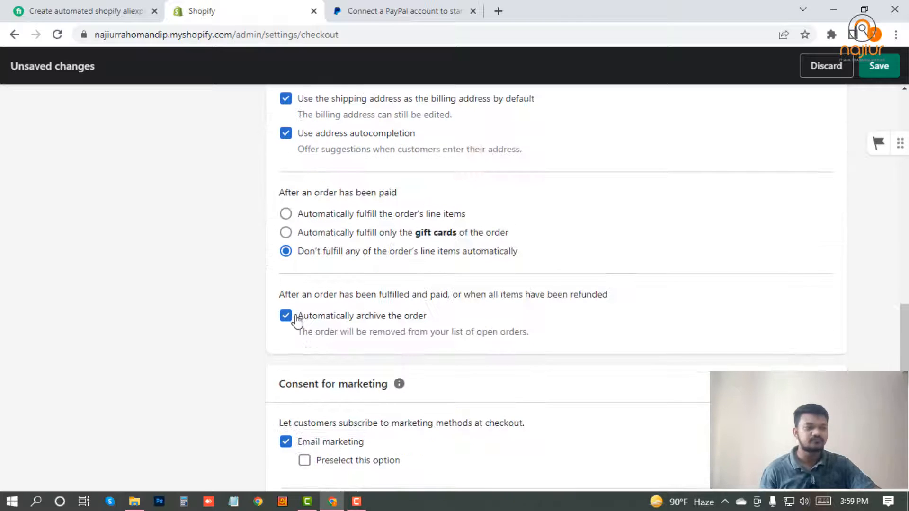
scroll(335, 373, "down", 5)
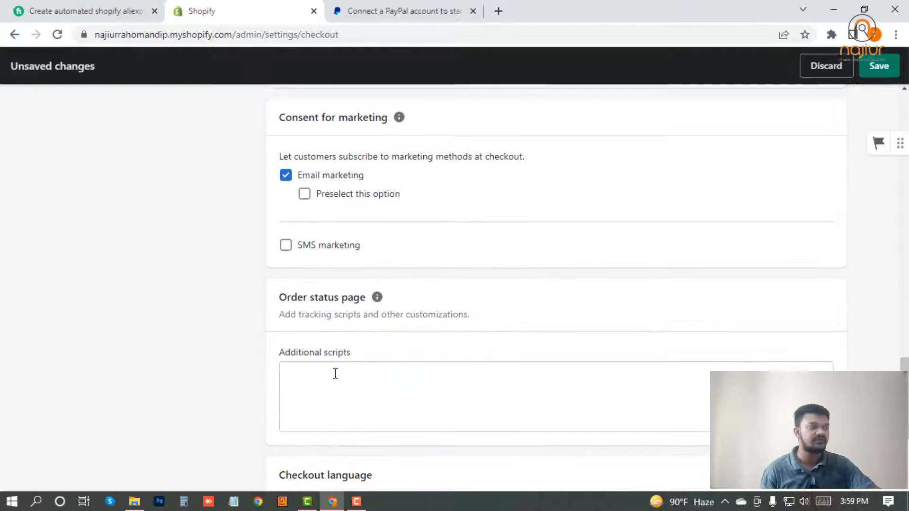
scroll(330, 316, "down", 4)
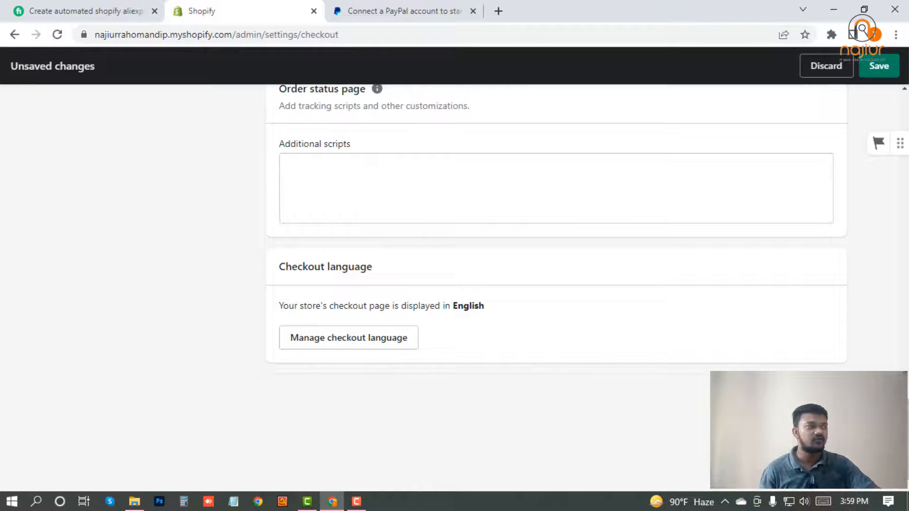
scroll(731, 284, "up", 15)
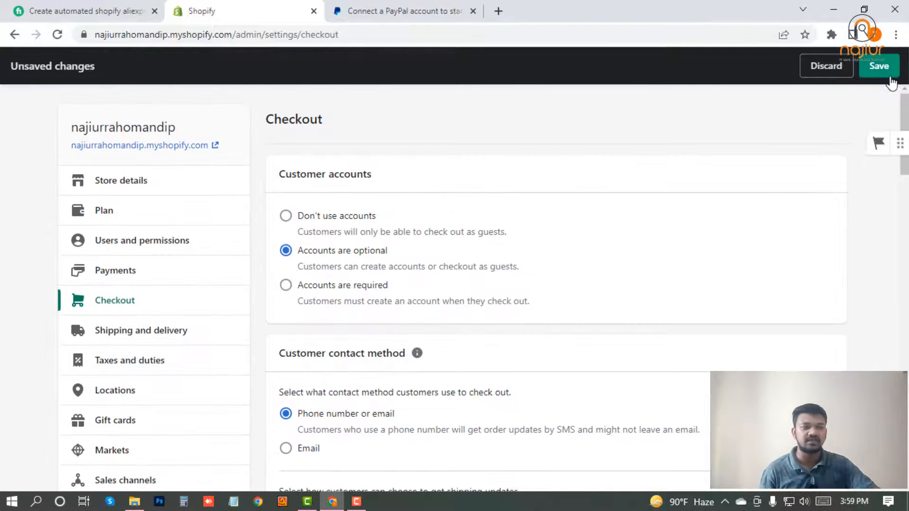
left_click(881, 69)
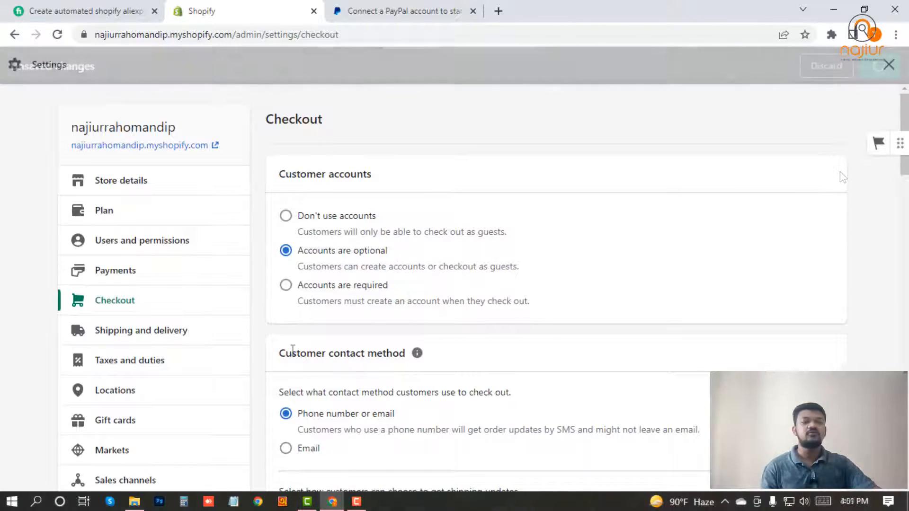
left_click(136, 331)
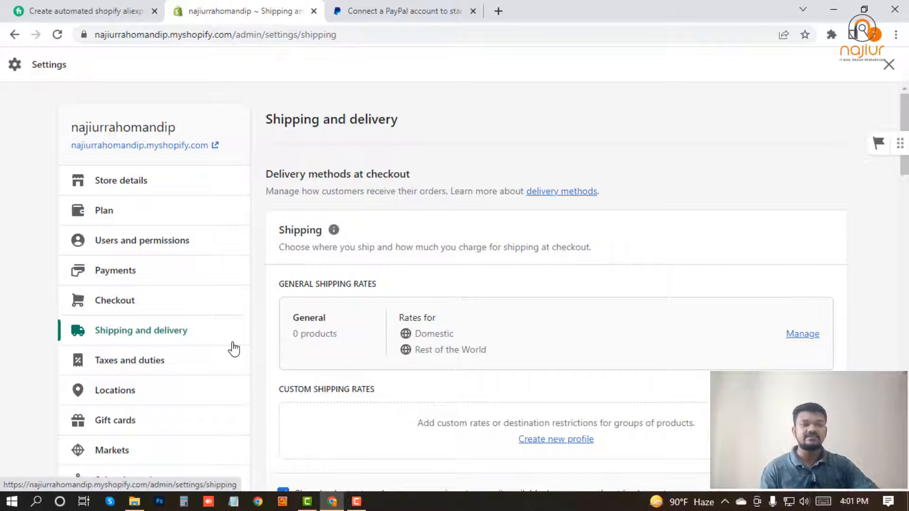
Open Taxes and duties and scroll down to the Tax calculations options
scroll(160, 326, "down", 2)
left_click(182, 303)
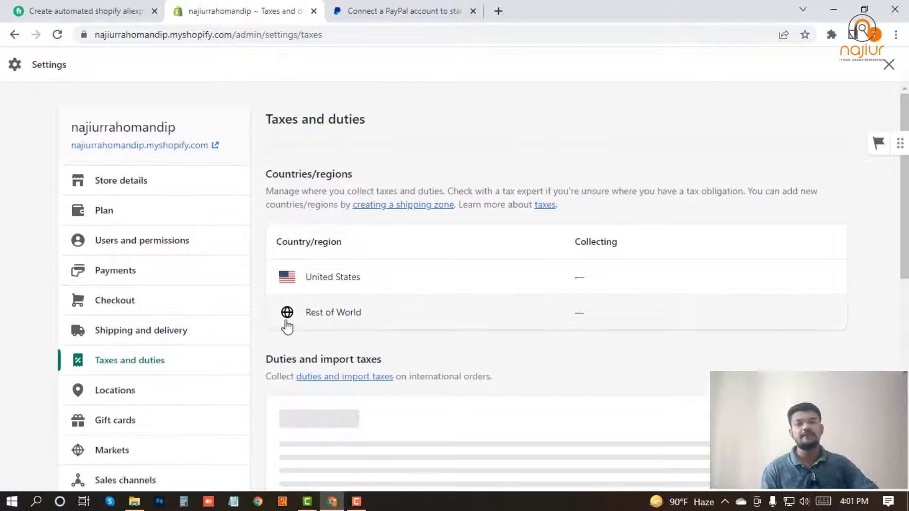
scroll(286, 326, "down", 3)
scroll(213, 320, "up", 1)
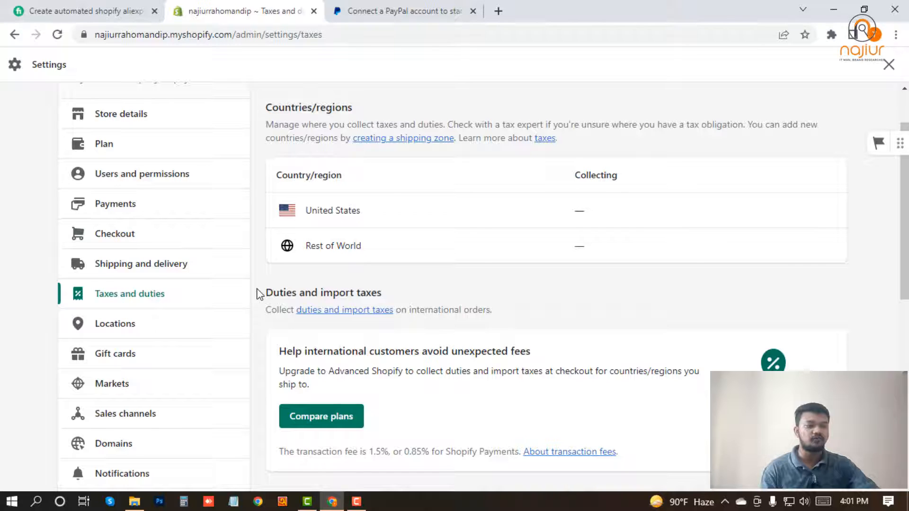
scroll(270, 334, "down", 5)
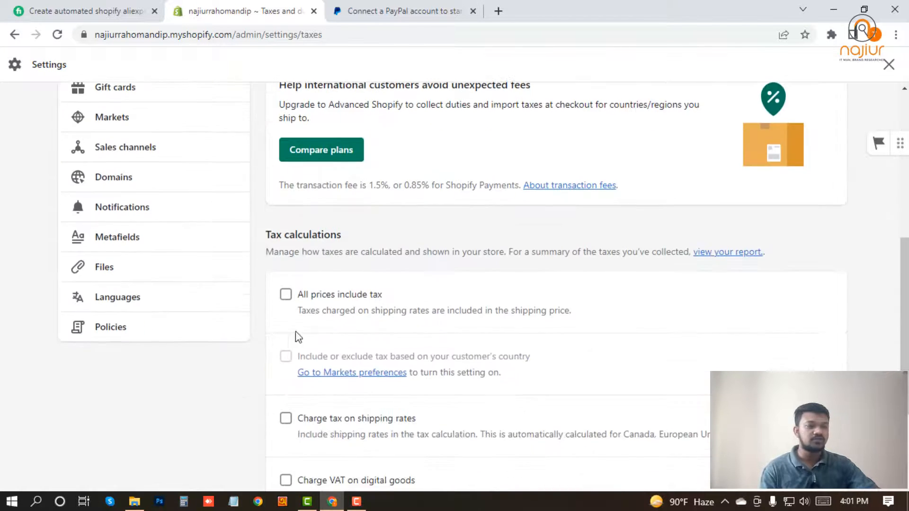
scroll(298, 364, "down", 3)
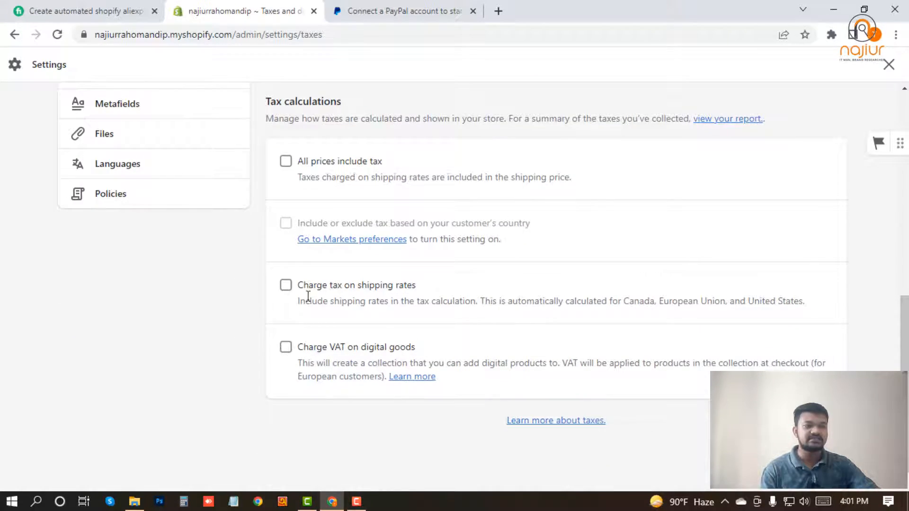
Enable Charge tax on shipping rates and save the tax settings
left_click(286, 286)
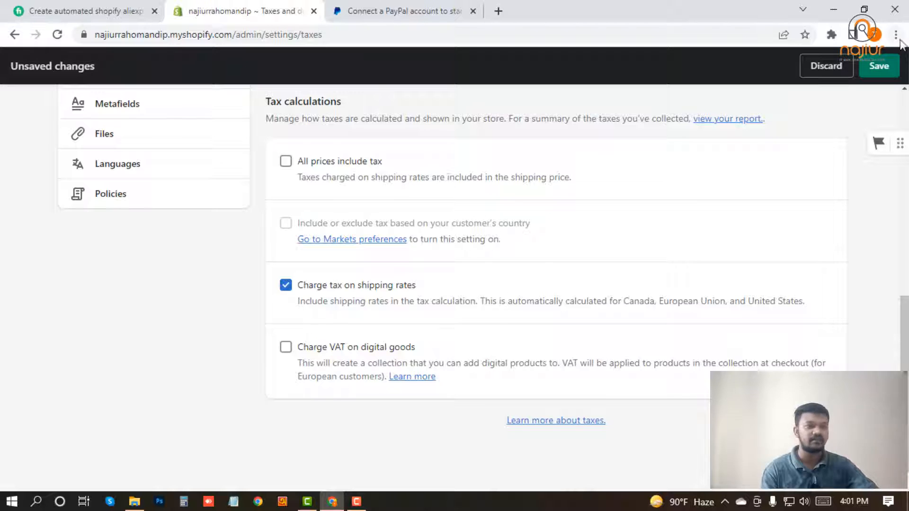
left_click(878, 67)
scroll(102, 284, "up", 7)
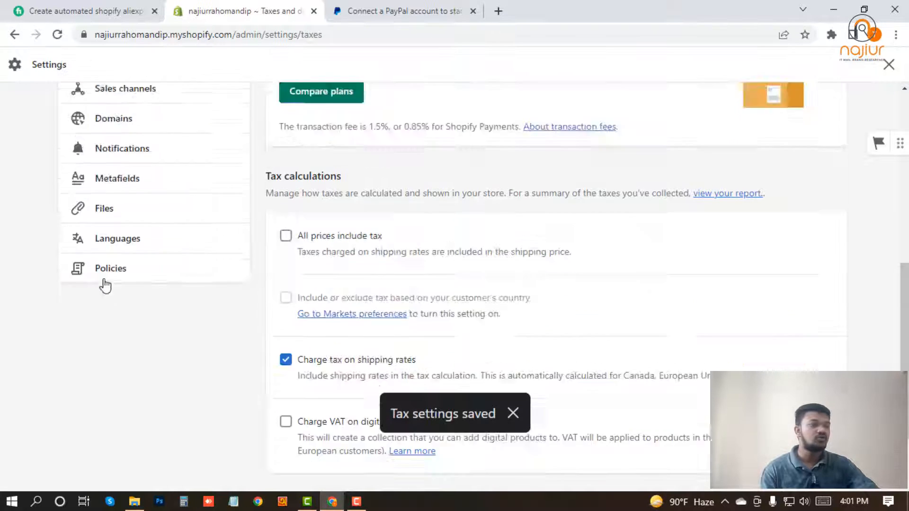
Browse the Locations, Gift cards and Markets settings, ending on Sales channels showing Online Store
left_click(121, 259)
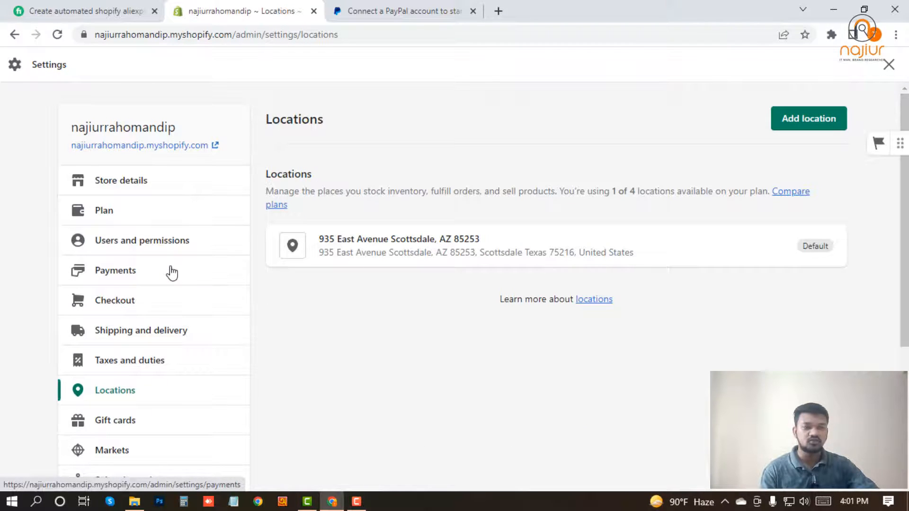
scroll(142, 299, "down", 3)
left_click(116, 299)
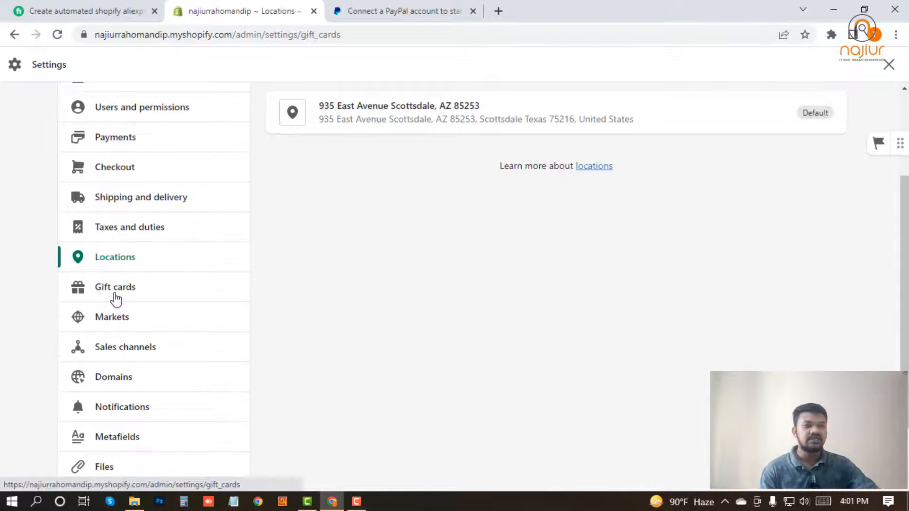
scroll(213, 325, "down", 2)
scroll(219, 330, "up", 1)
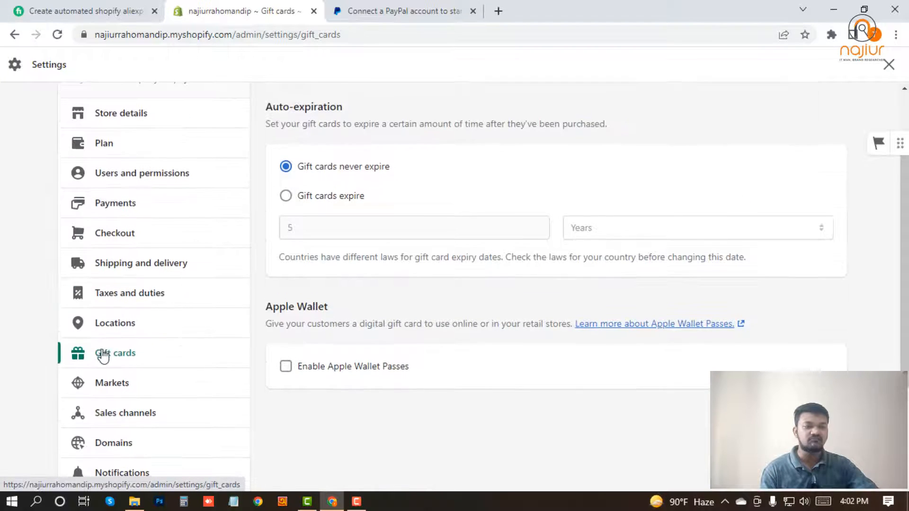
scroll(109, 331, "down", 3)
left_click(116, 251)
scroll(105, 336, "down", 3)
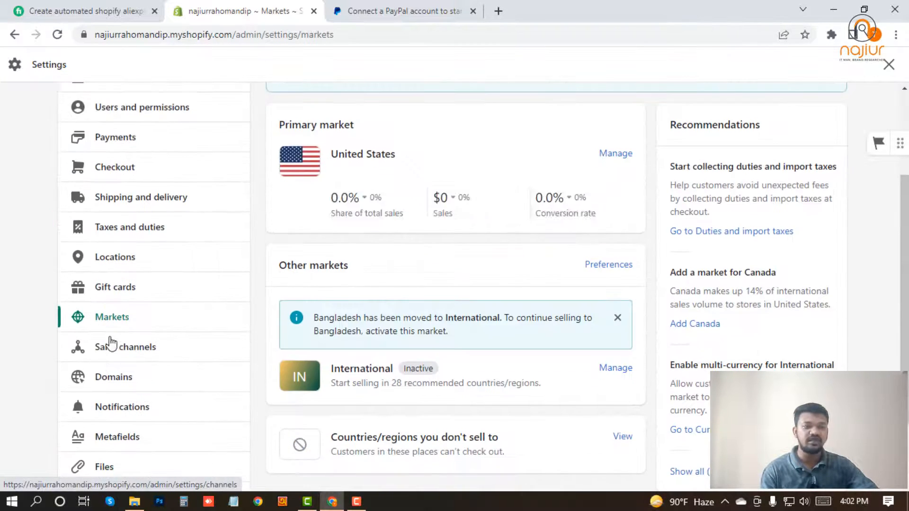
scroll(76, 354, "down", 1)
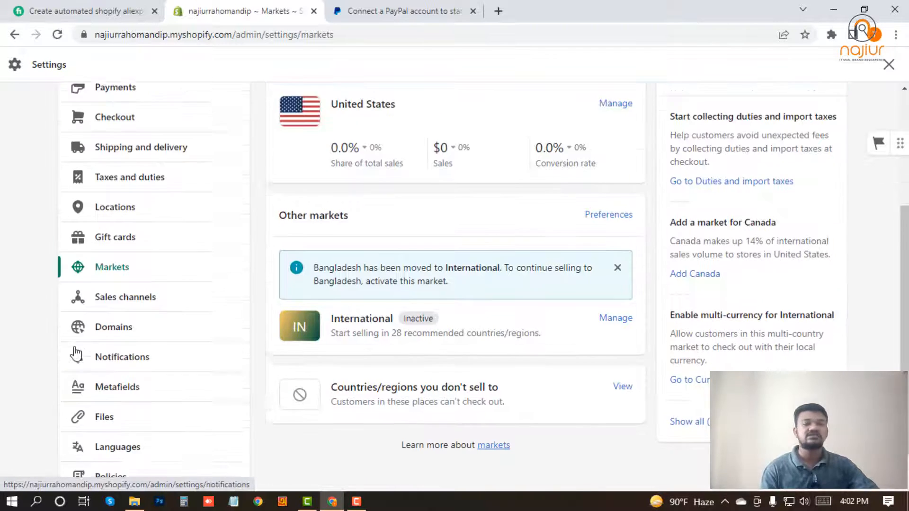
scroll(76, 354, "down", 1)
left_click(125, 258)
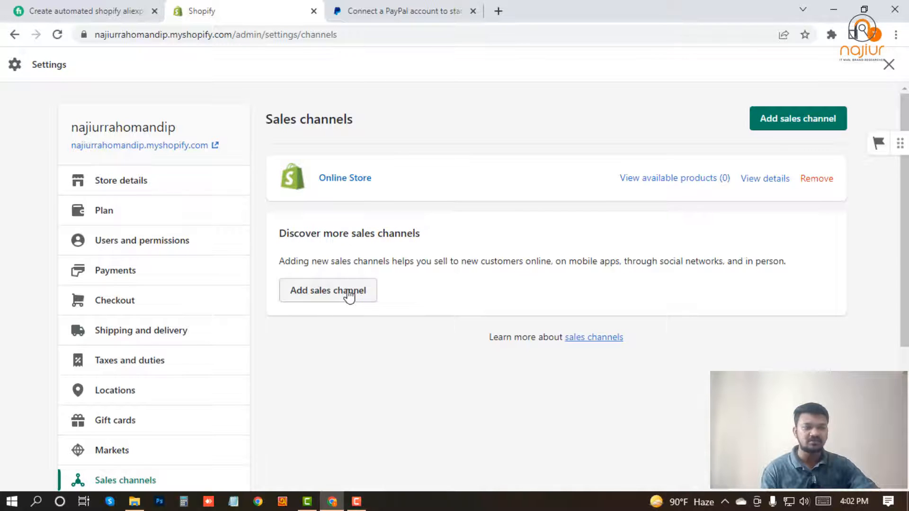
left_click(365, 293)
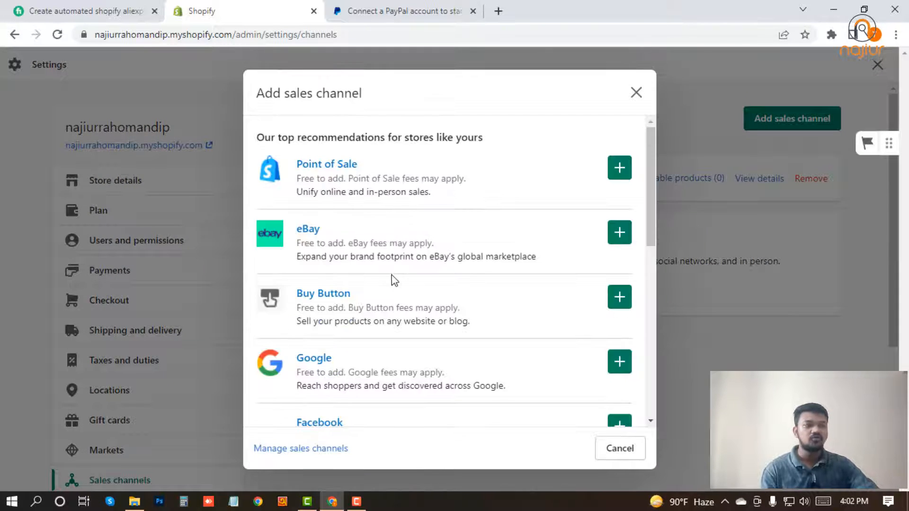
scroll(345, 388, "down", 5)
scroll(339, 247, "up", 3)
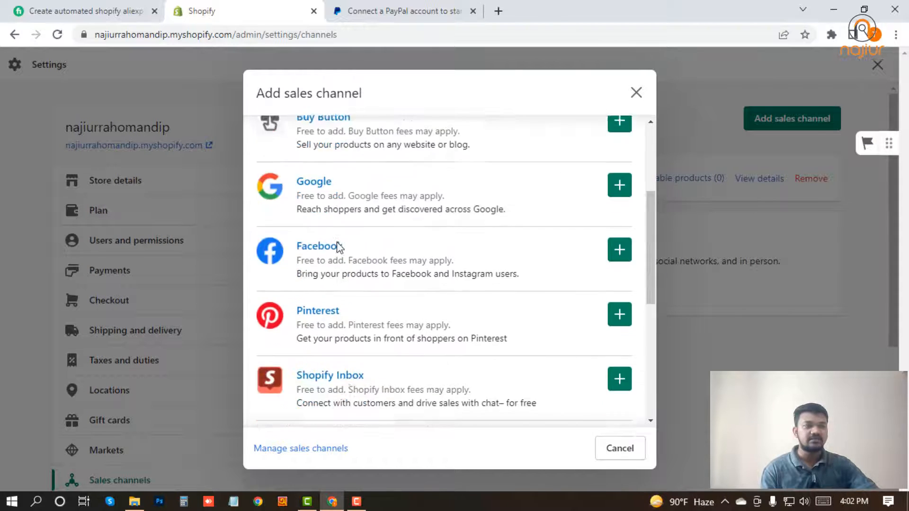
scroll(318, 333, "down", 4)
scroll(325, 263, "up", 7)
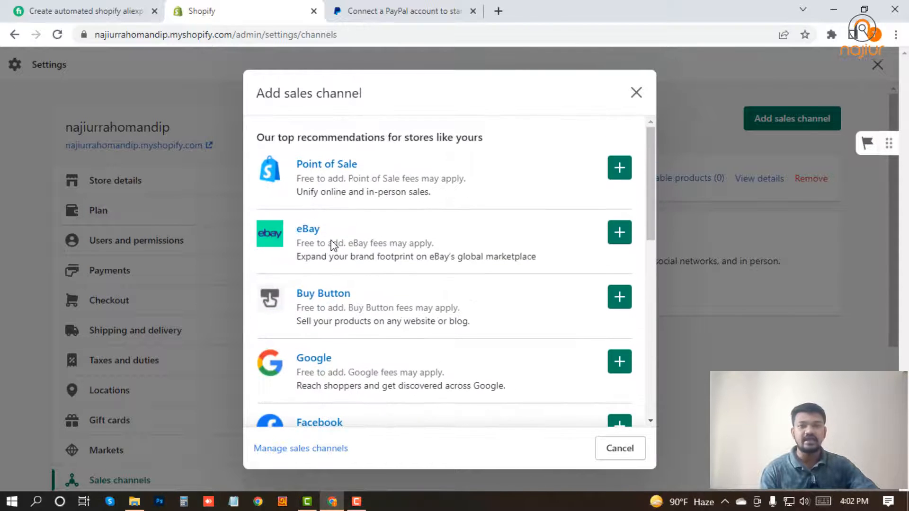
left_click(636, 93)
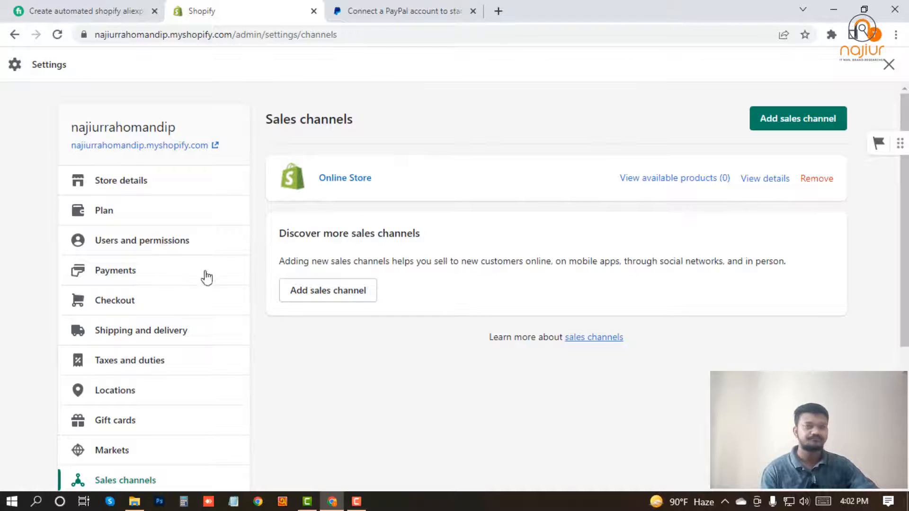
scroll(142, 336, "down", 4)
Review the Domains page without connecting a domain, then move on to Notifications
left_click(120, 314)
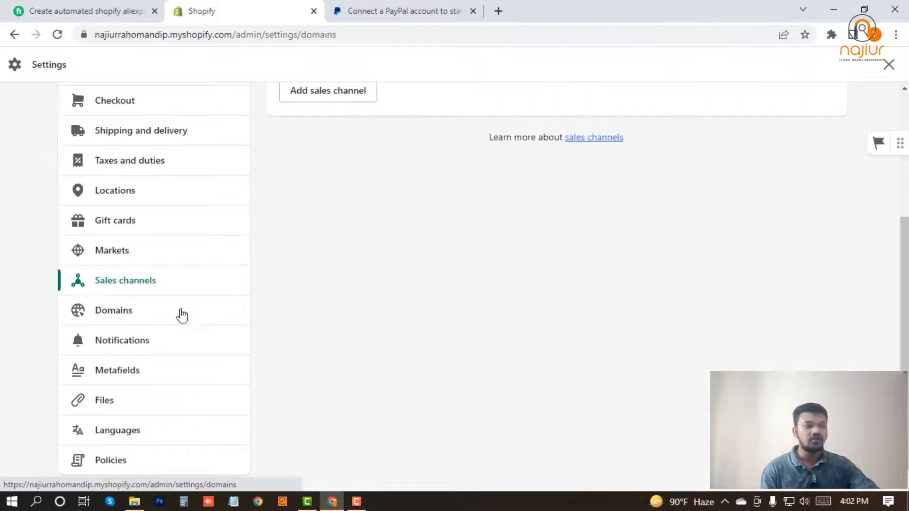
scroll(203, 322, "down", 1)
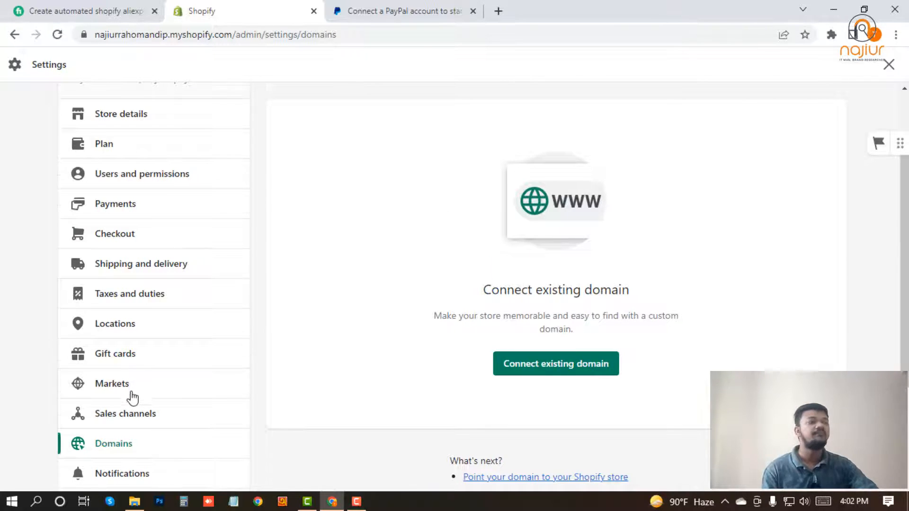
scroll(128, 393, "down", 3)
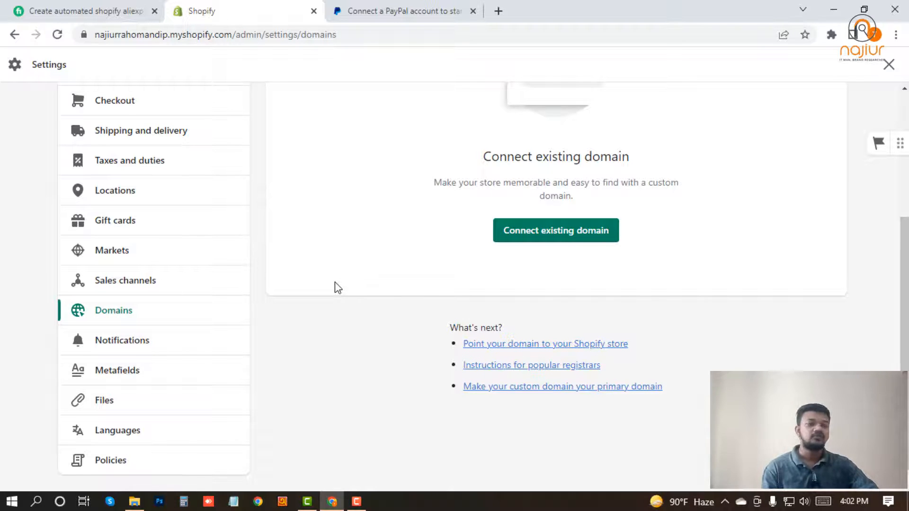
left_click(124, 341)
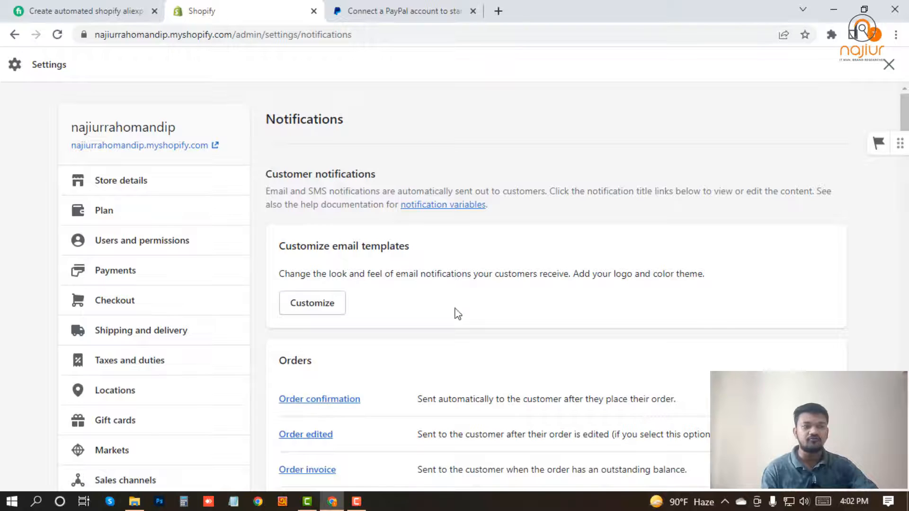
Scroll through the customer order email templates, then go to Metafields
scroll(307, 384, "down", 4)
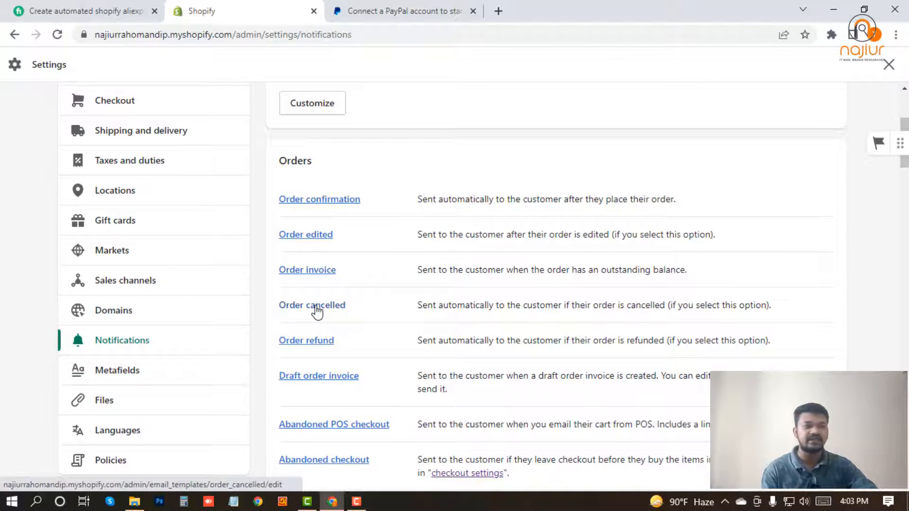
scroll(312, 298, "down", 7)
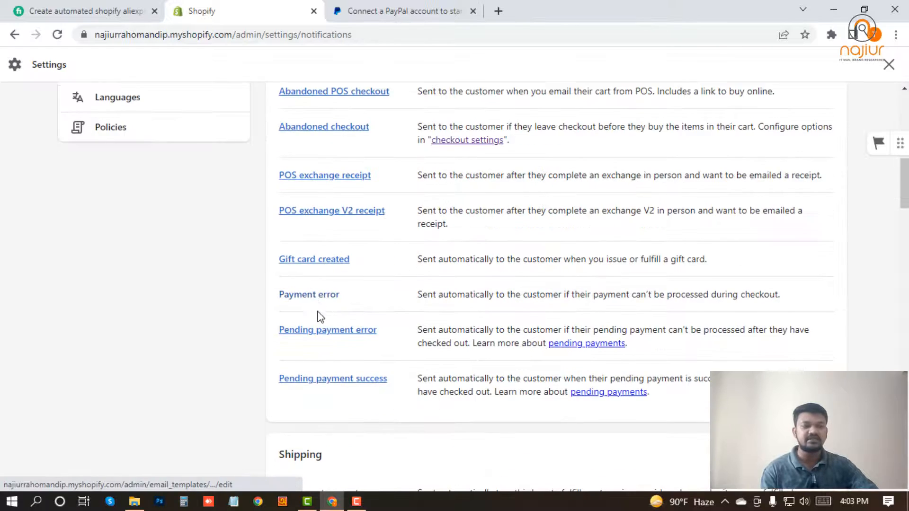
scroll(320, 316, "down", 5)
scroll(318, 347, "down", 5)
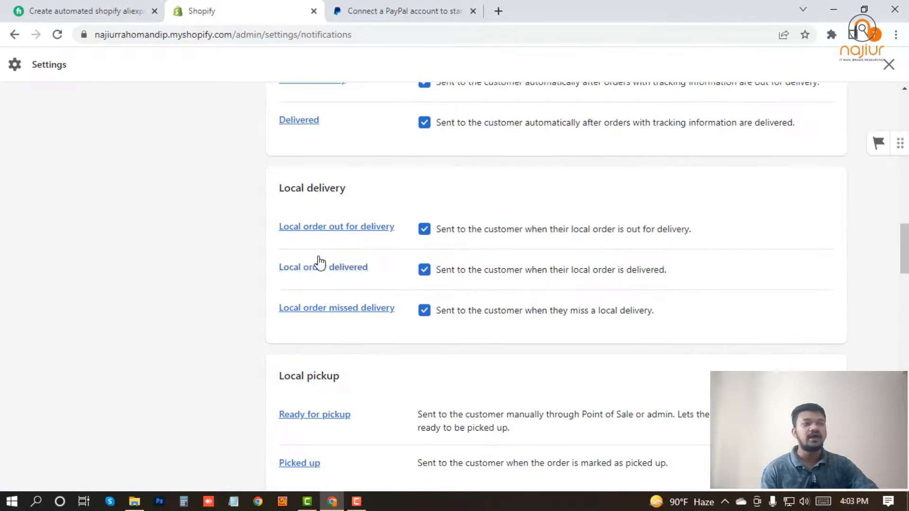
scroll(316, 379, "up", 15)
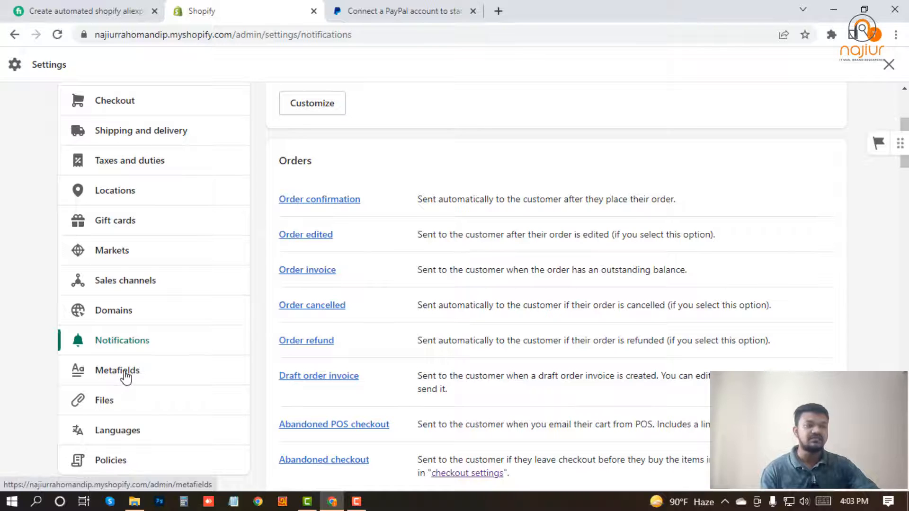
left_click(152, 377)
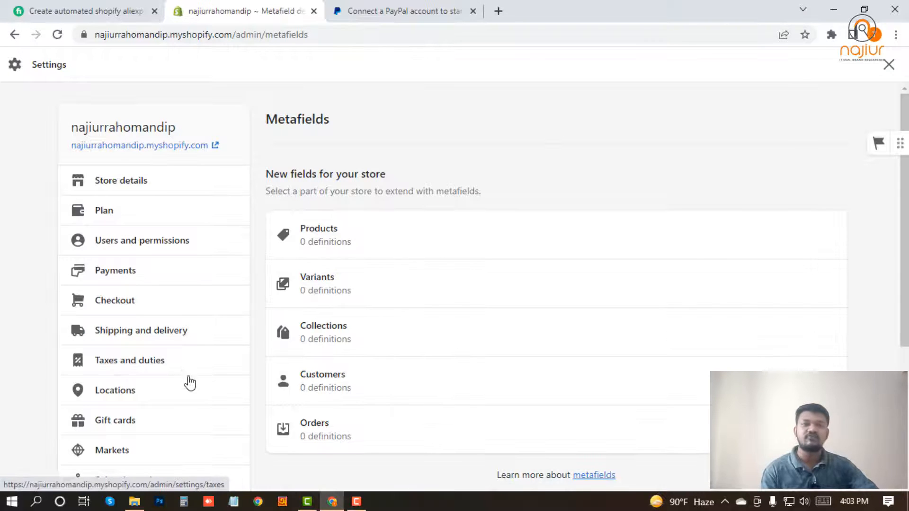
Look over the Files settings, then open Languages with English as the default language
scroll(239, 329, "down", 4)
left_click(97, 408)
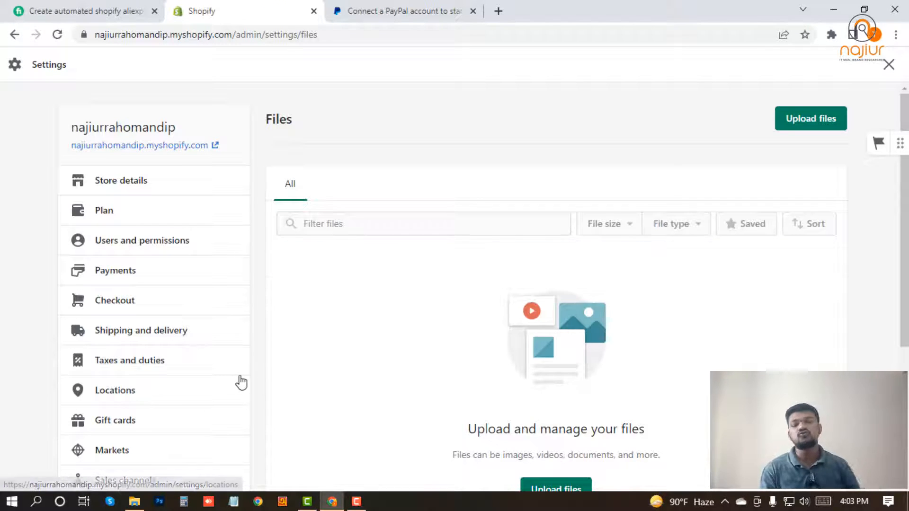
scroll(385, 360, "down", 1)
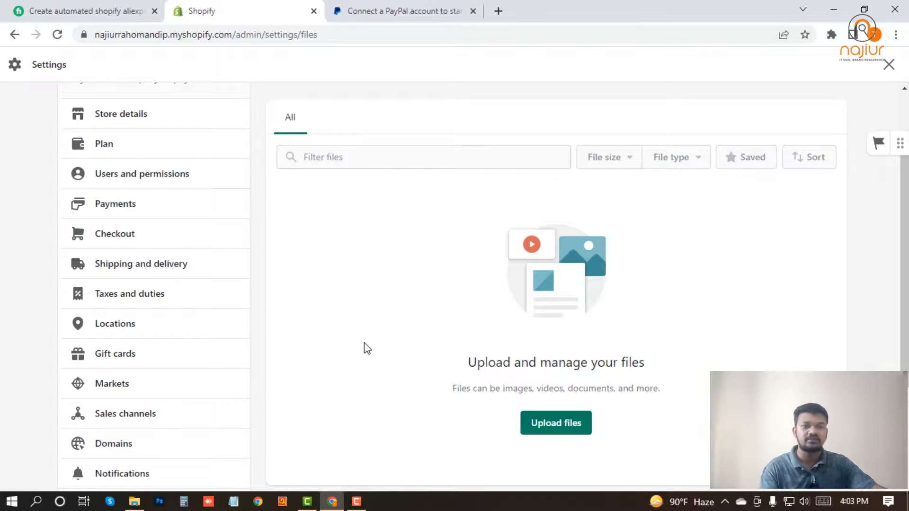
scroll(351, 353, "down", 3)
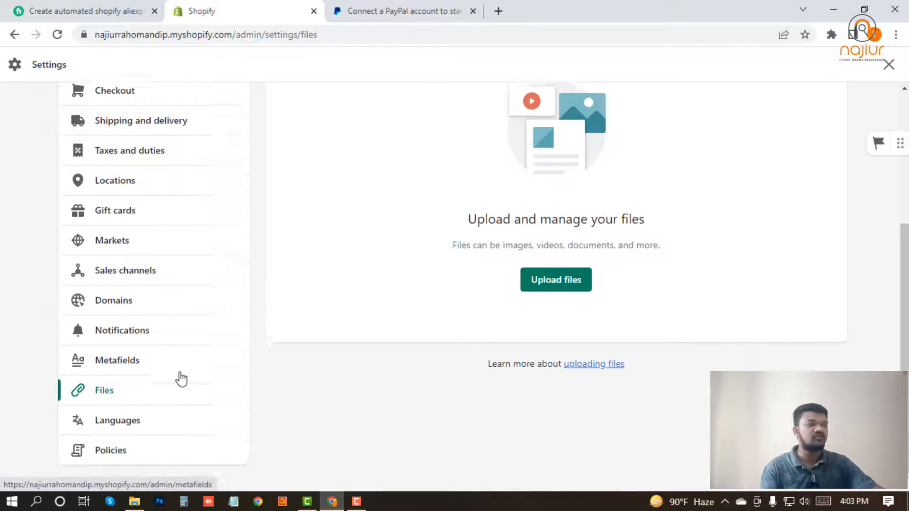
left_click(113, 413)
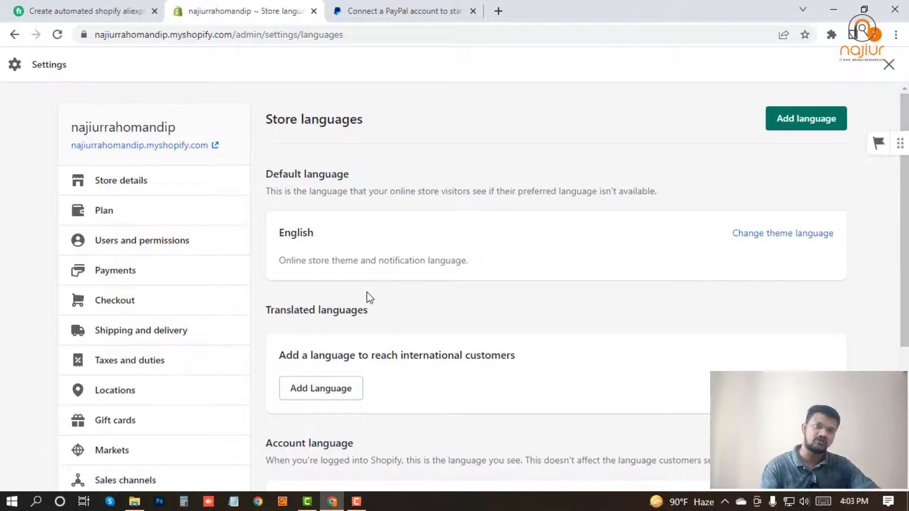
Scroll through the empty Refund, Privacy and Terms of service policy editors
scroll(378, 303, "down", 5)
scroll(464, 310, "up", 5)
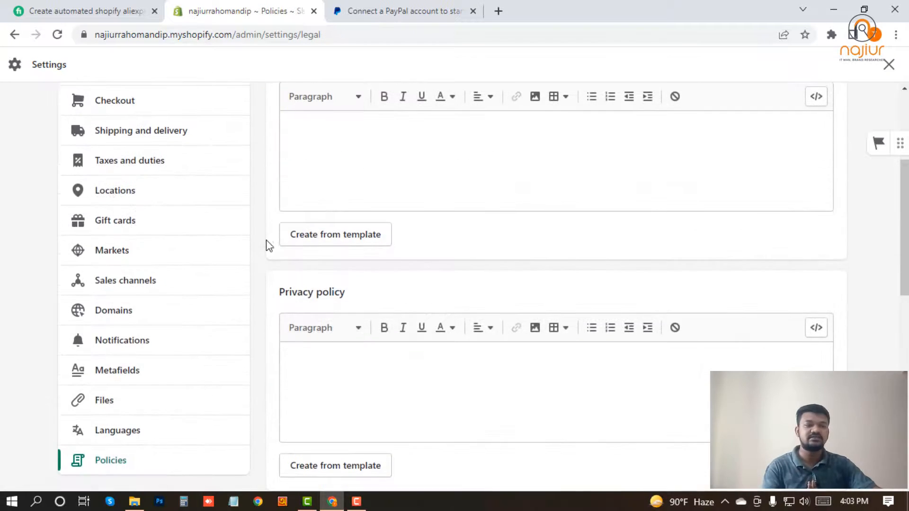
scroll(265, 245, "up", 3)
scroll(161, 395, "down", 4)
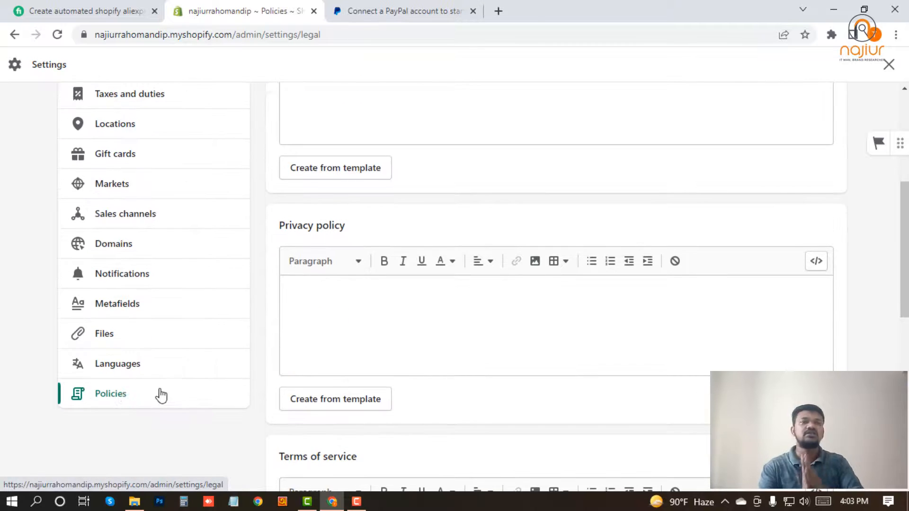
scroll(164, 400, "up", 5)
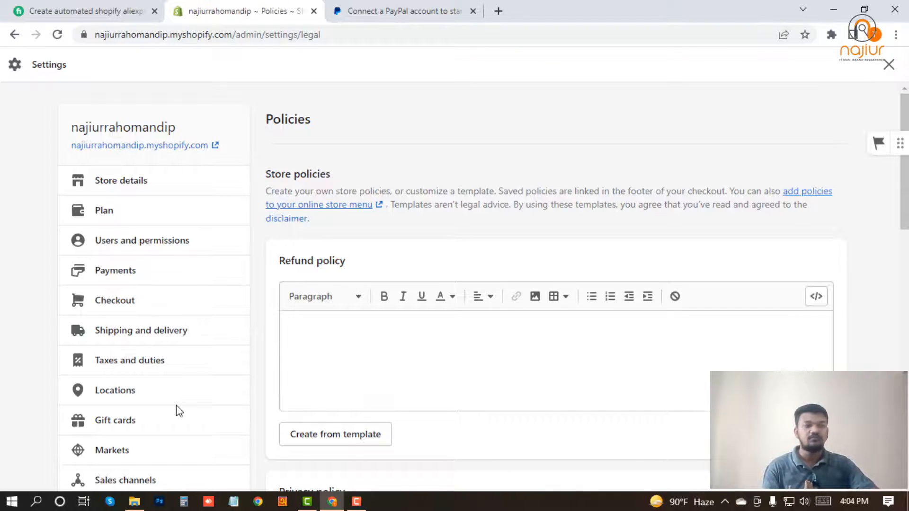
scroll(189, 408, "down", 5)
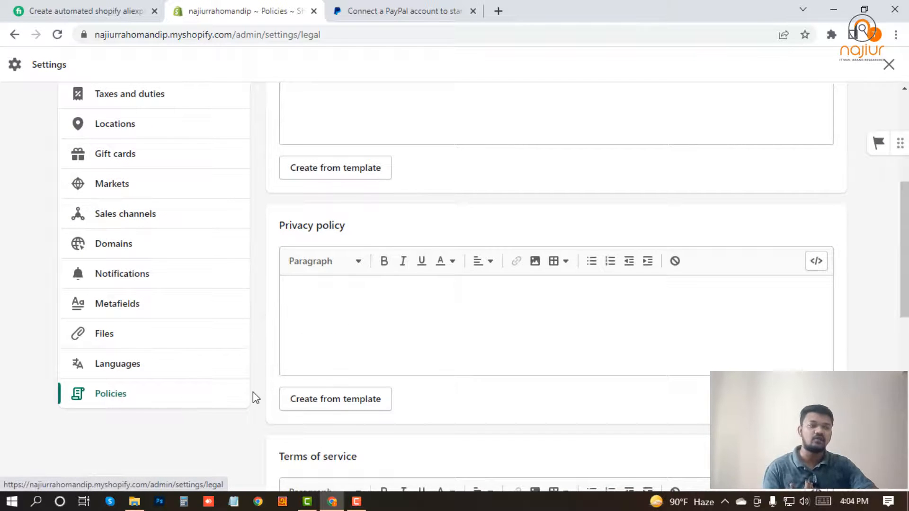
scroll(250, 399, "down", 3)
scroll(249, 399, "up", 7)
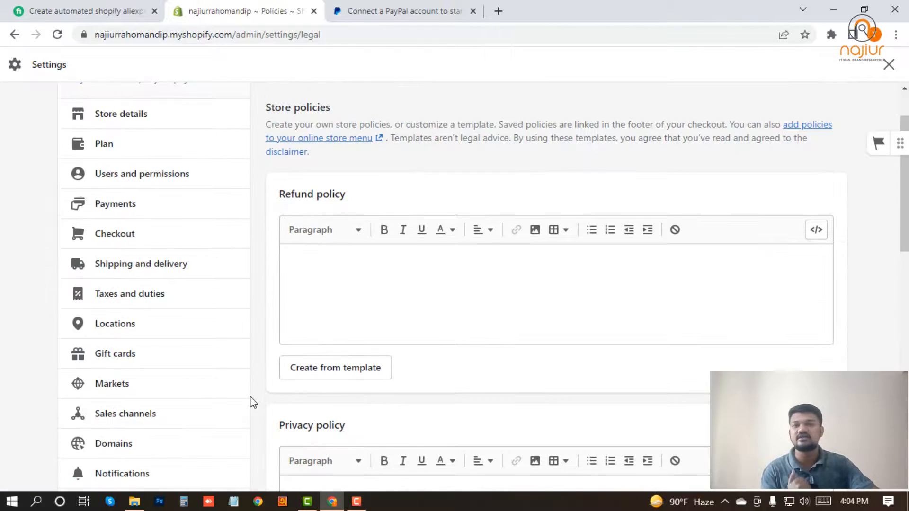
Fill the Refund policy from its template and change both 30-day periods to 14 days
left_click(323, 378)
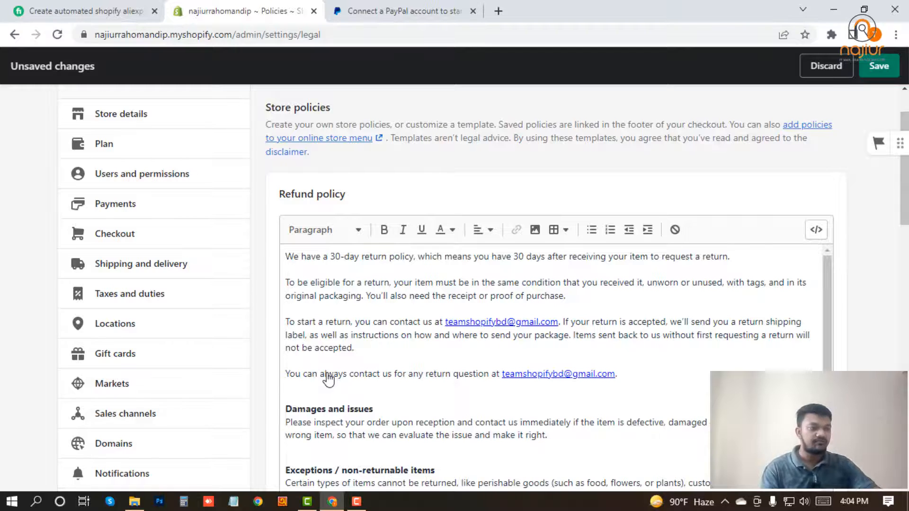
double_click(336, 257)
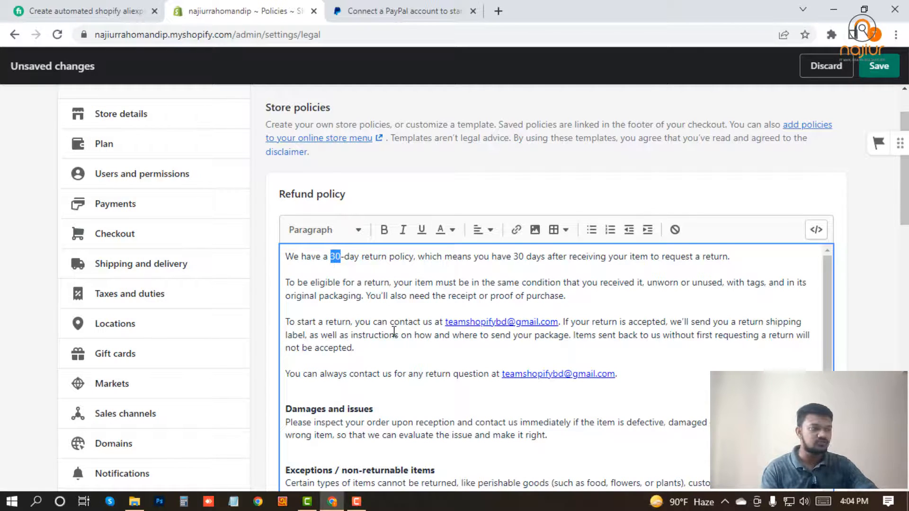
type("14")
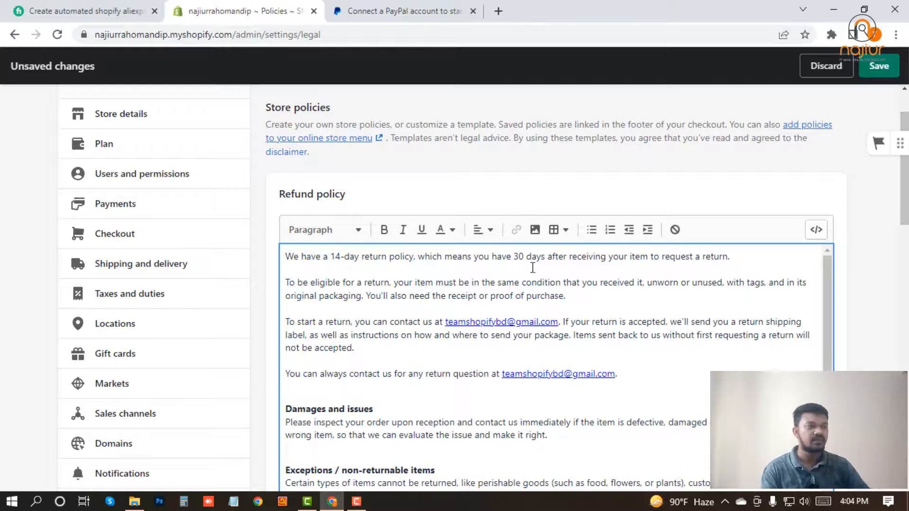
double_click(519, 258)
type("14")
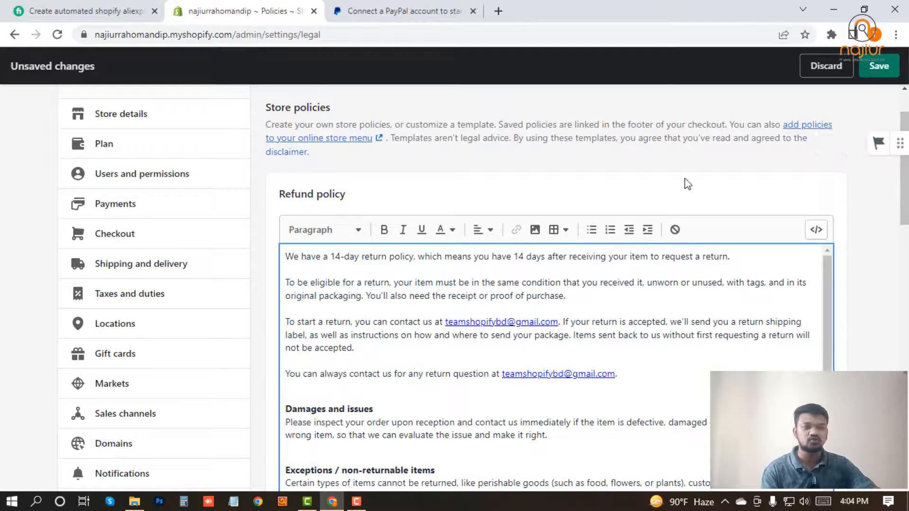
scroll(262, 331, "down", 7)
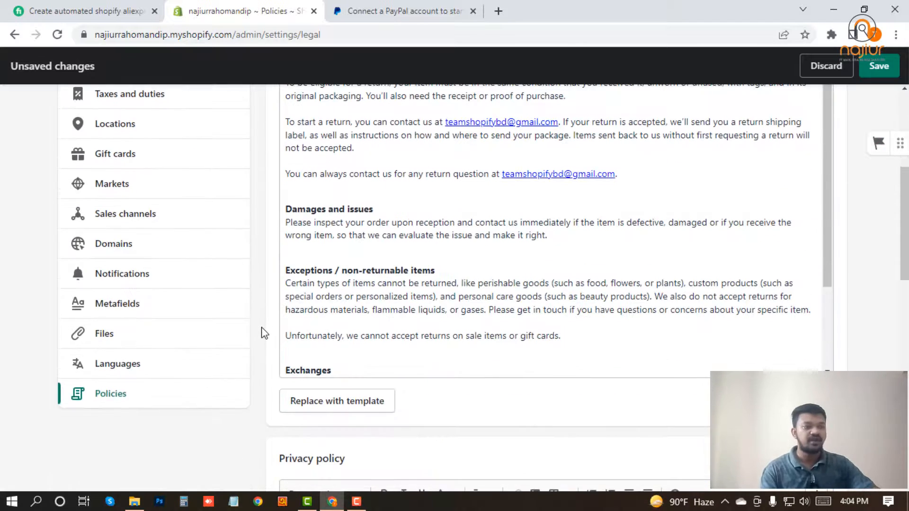
scroll(261, 332, "down", 4)
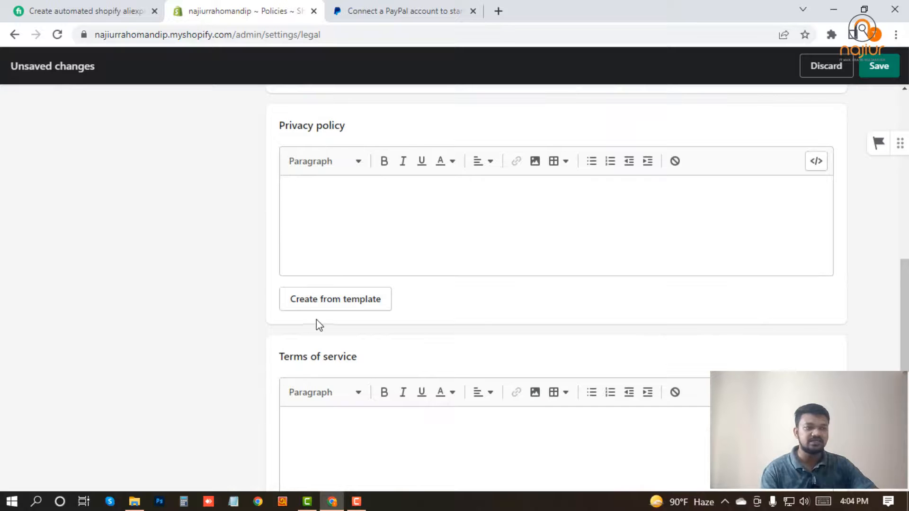
Fill the Privacy policy and Terms of service from their templates
left_click(335, 301)
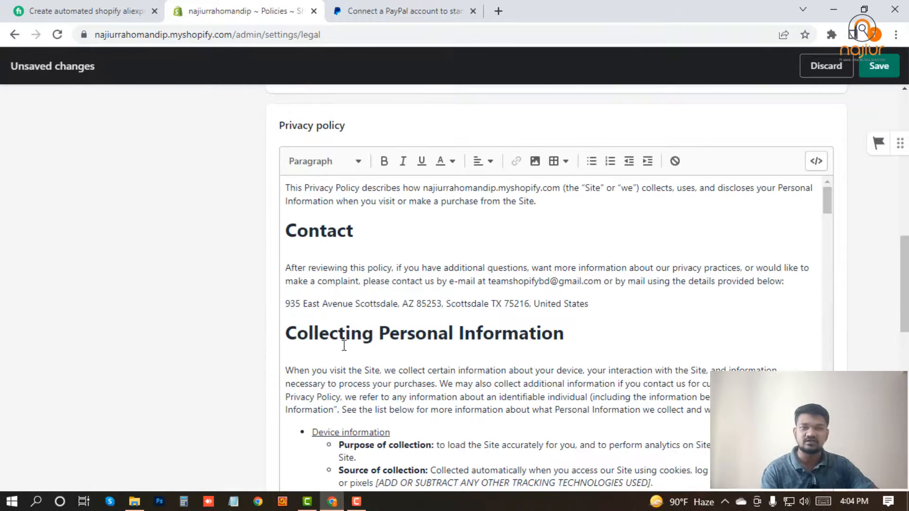
scroll(265, 371, "down", 10)
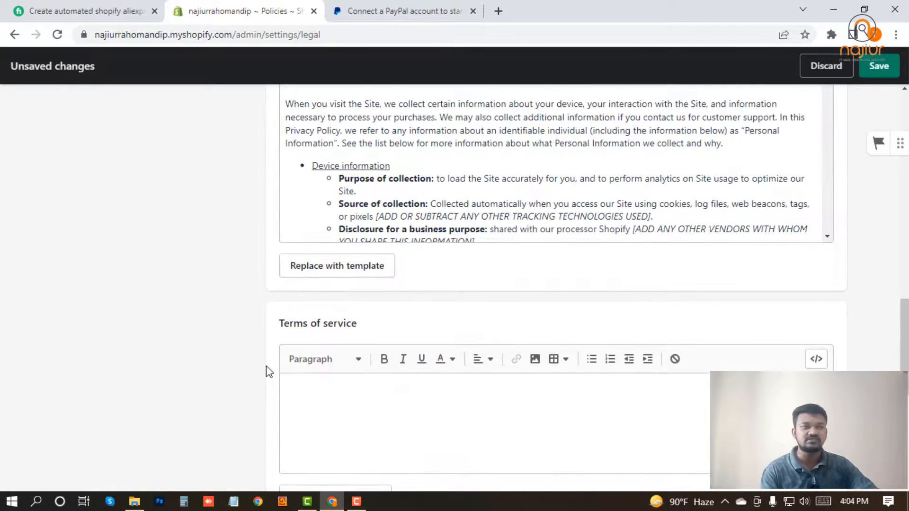
left_click(320, 237)
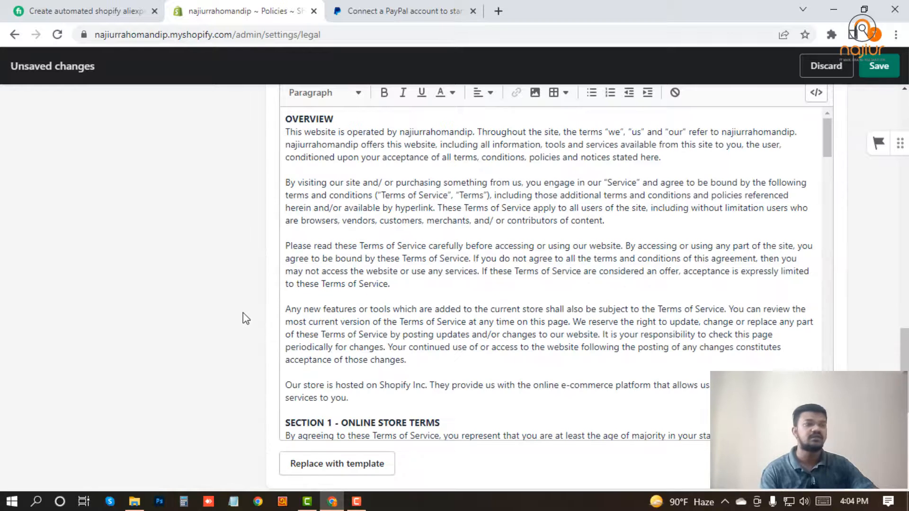
scroll(244, 335, "down", 3)
scroll(241, 341, "down", 3)
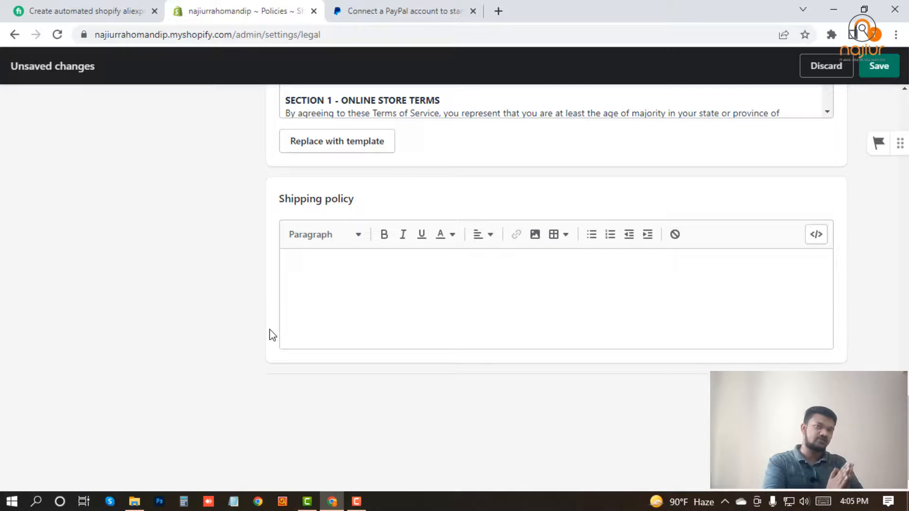
Save the refund, privacy and terms policies, then exit Settings to the admin Home page
left_click(879, 66)
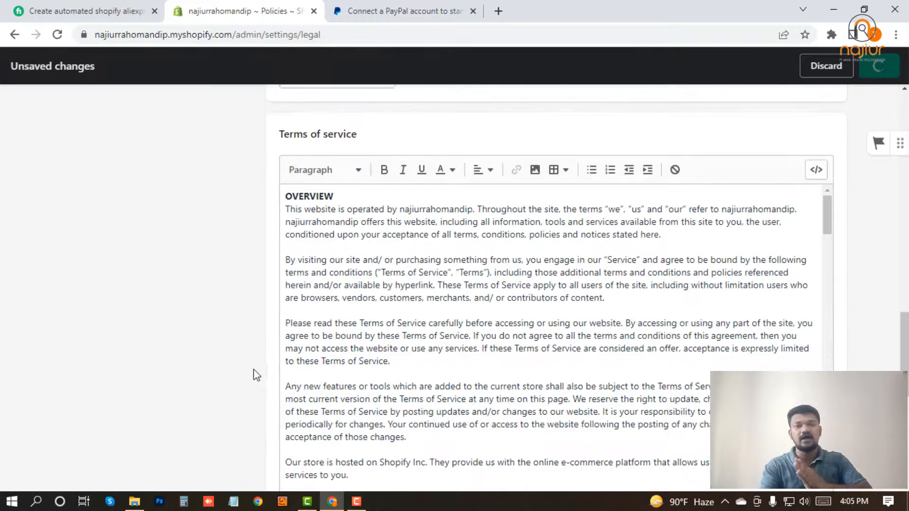
scroll(256, 374, "up", 15)
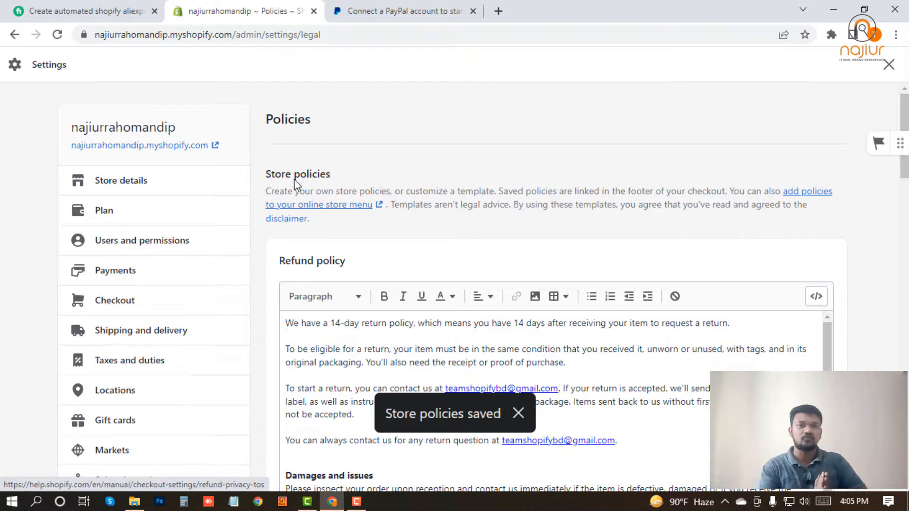
left_click(888, 65)
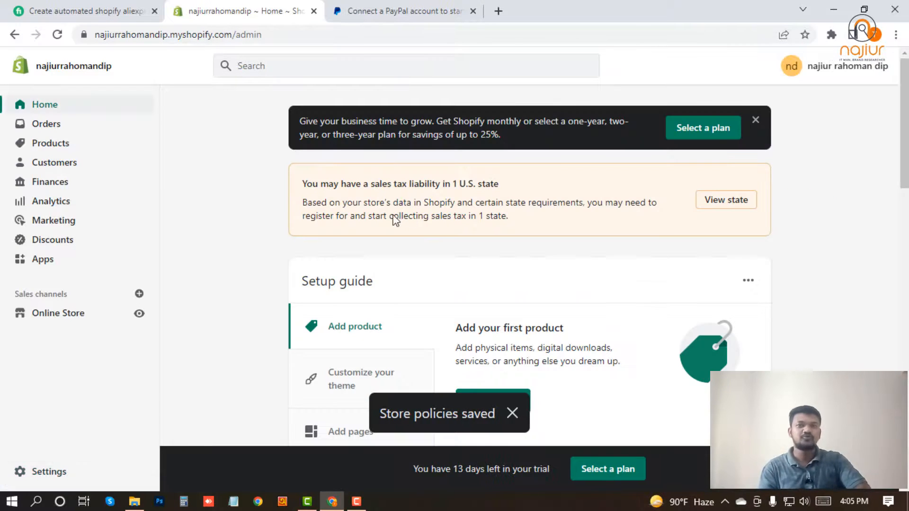